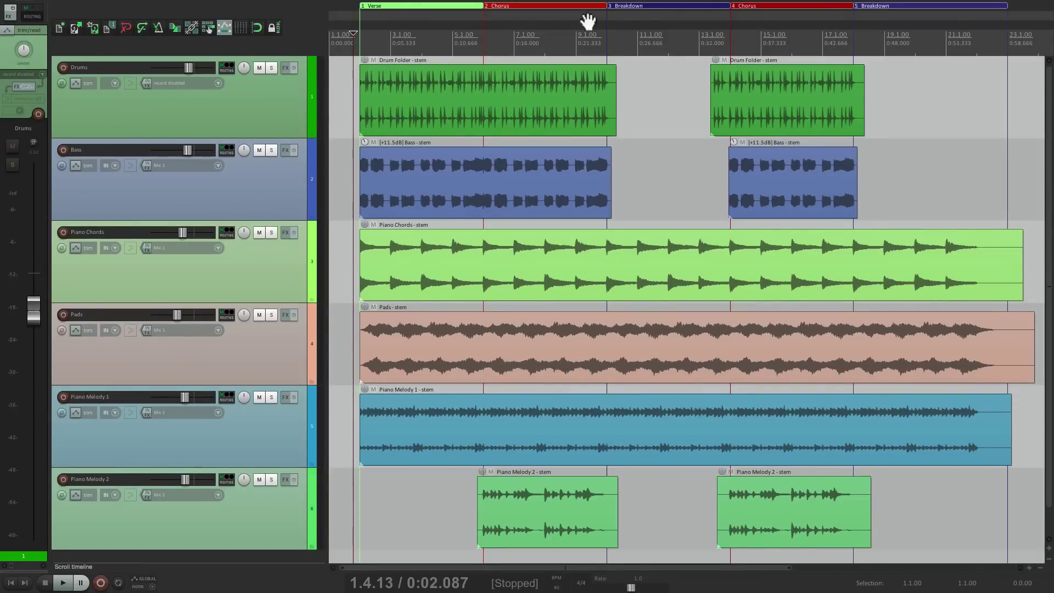
Step: Play the song through the Verse and Chorus, then stop playback
{"action": "key", "text": "space"}
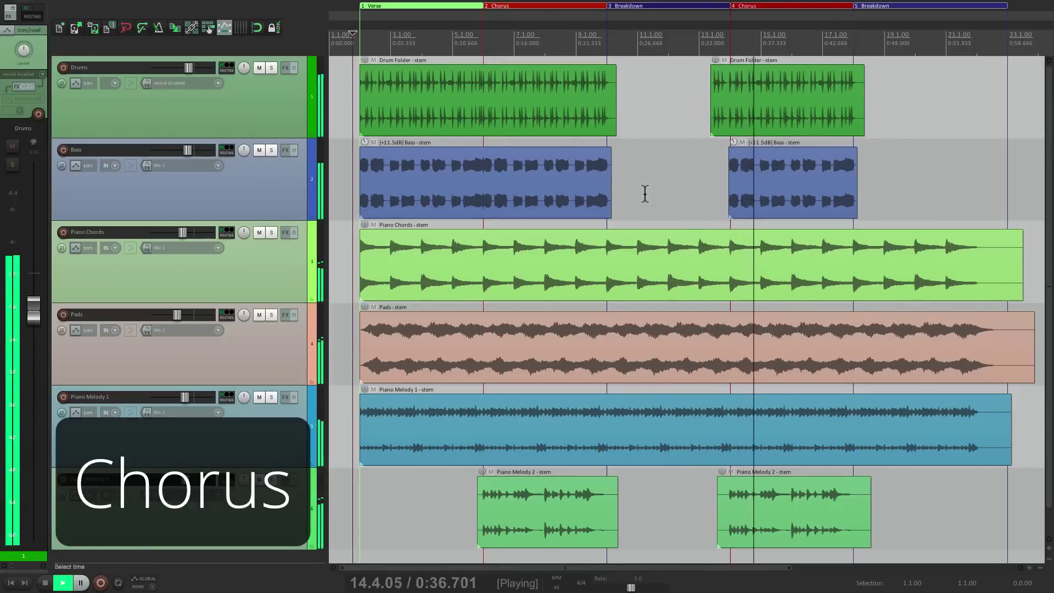
{"action": "key", "text": "space"}
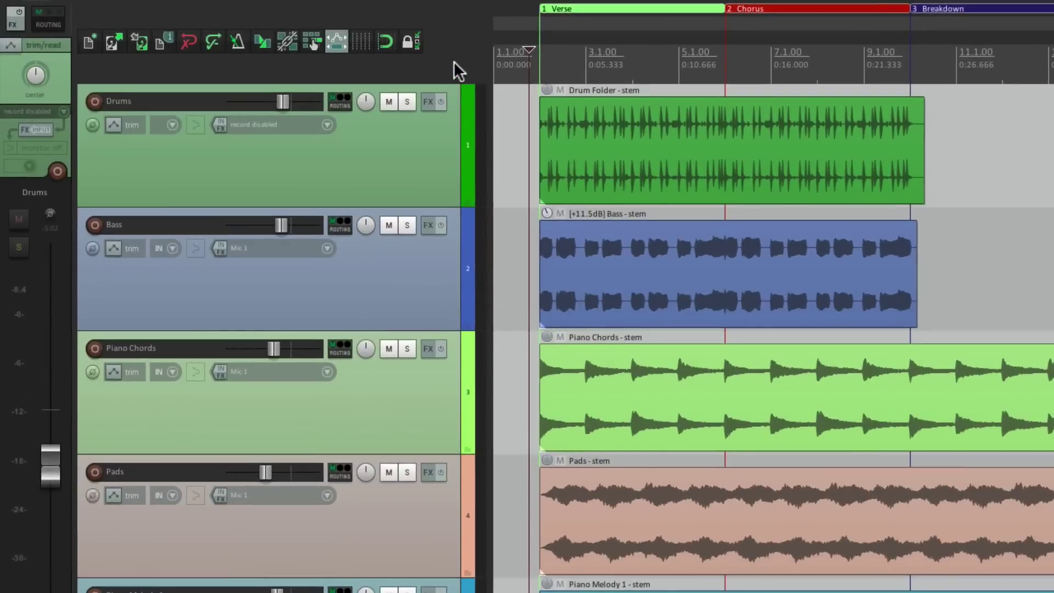
Step: Add the 'Write current values ... to time selection' action to the main toolbar
{"action": "right_click", "coordinate": [455, 63]}
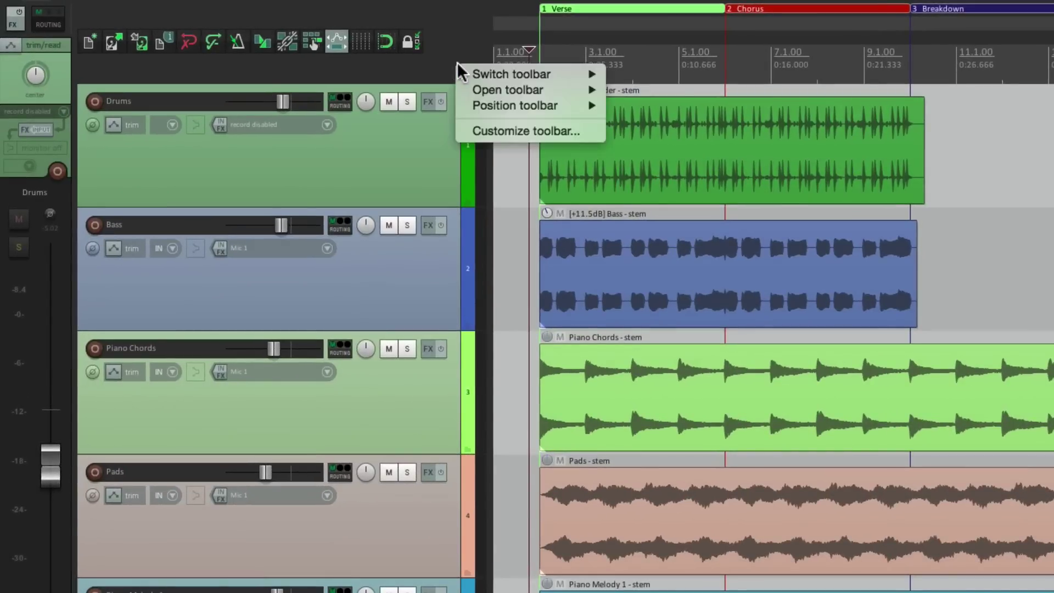
{"action": "left_click", "coordinate": [475, 127]}
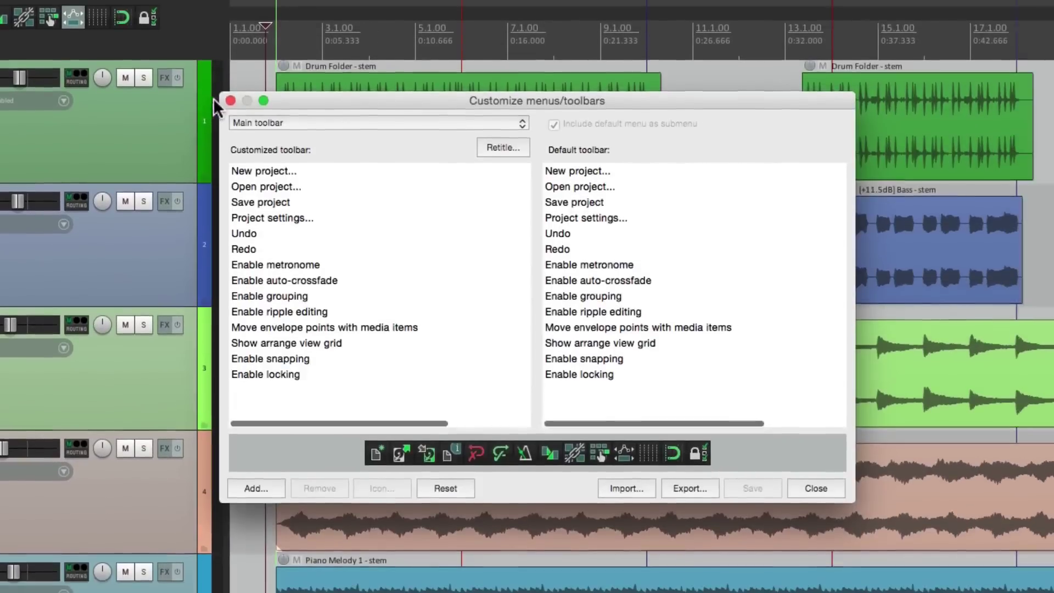
{"action": "left_click", "coordinate": [256, 488]}
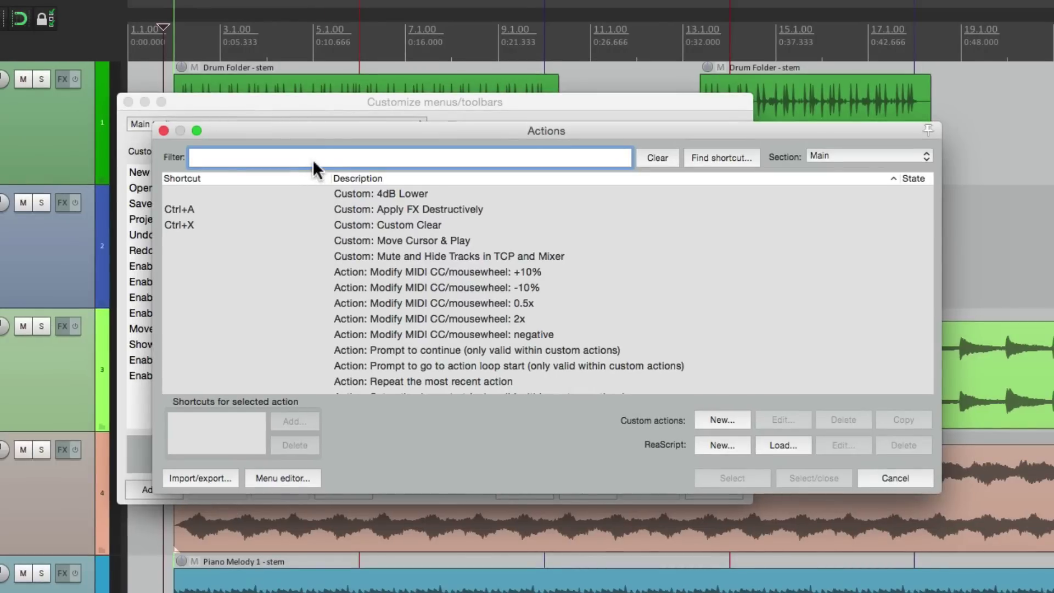
{"action": "type", "text": "write"}
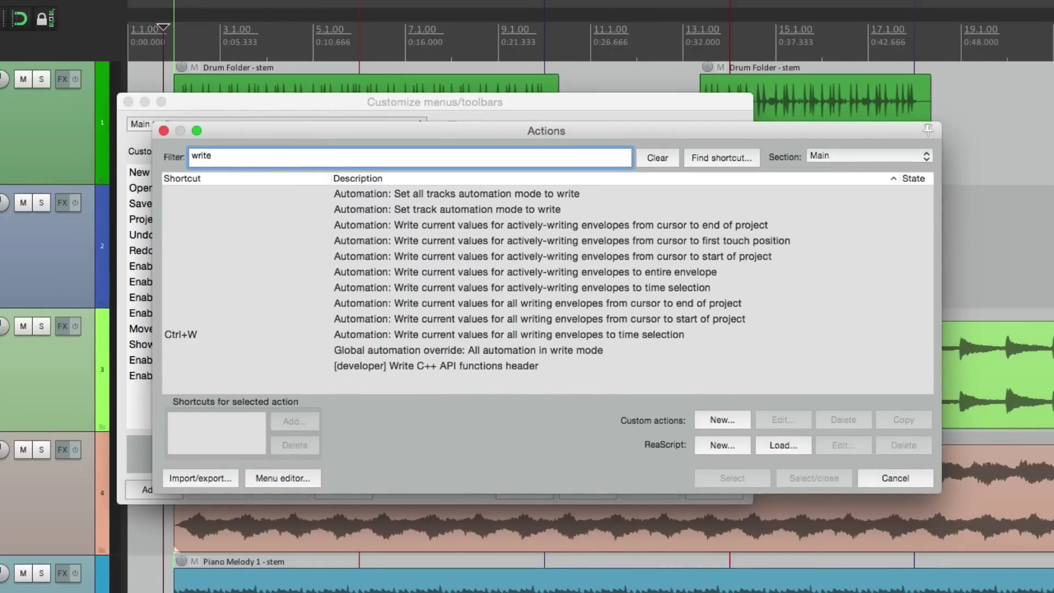
{"action": "left_click", "coordinate": [433, 337]}
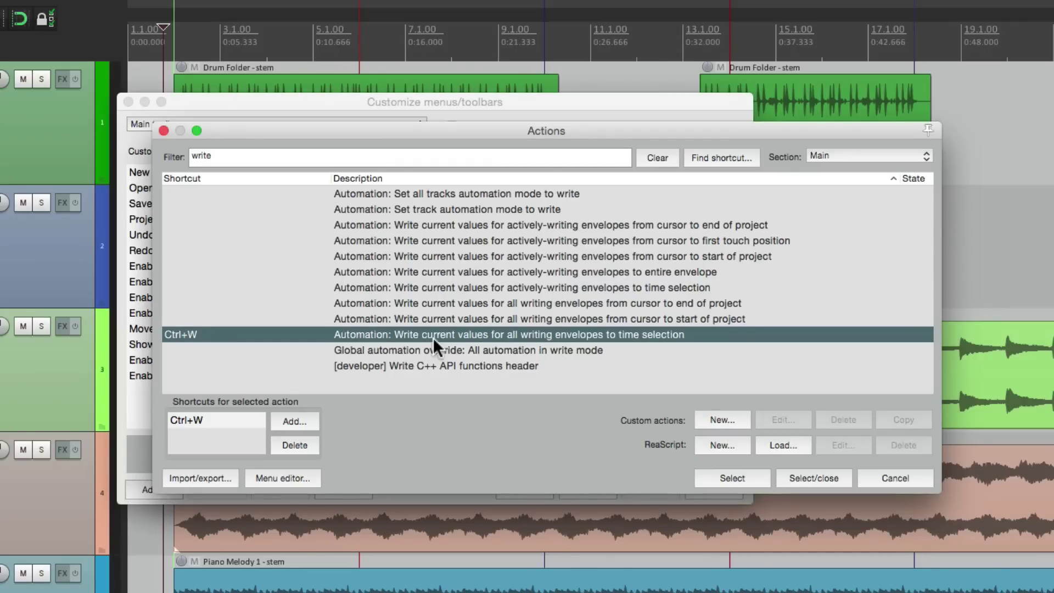
{"action": "left_click", "coordinate": [793, 476]}
Step: Make the new button a double-width text icon labelled 'Current Value' and save the toolbar
{"action": "left_click", "coordinate": [382, 489]}
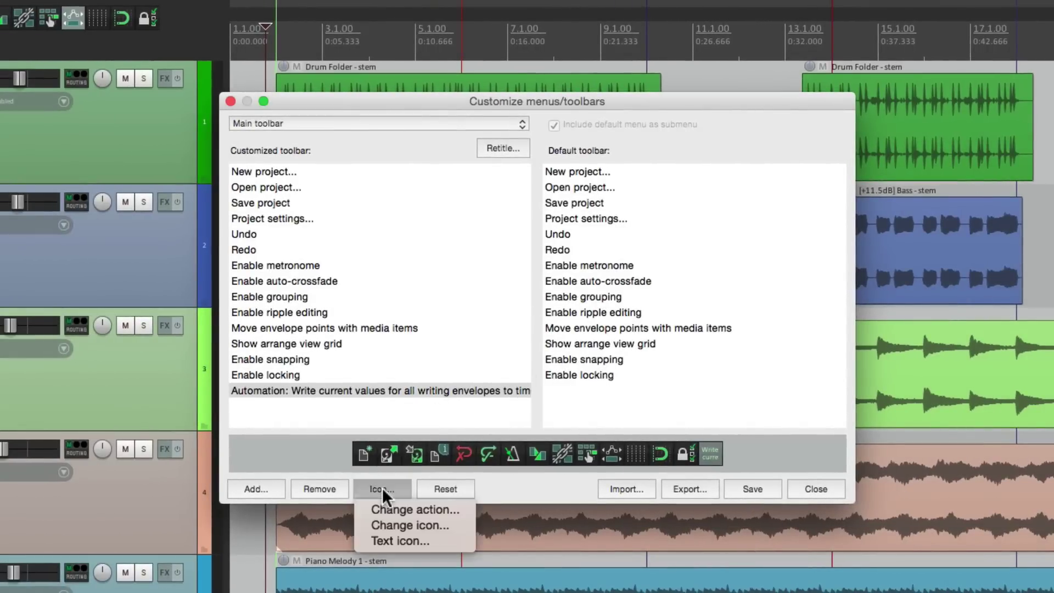
{"action": "left_click", "coordinate": [383, 537]}
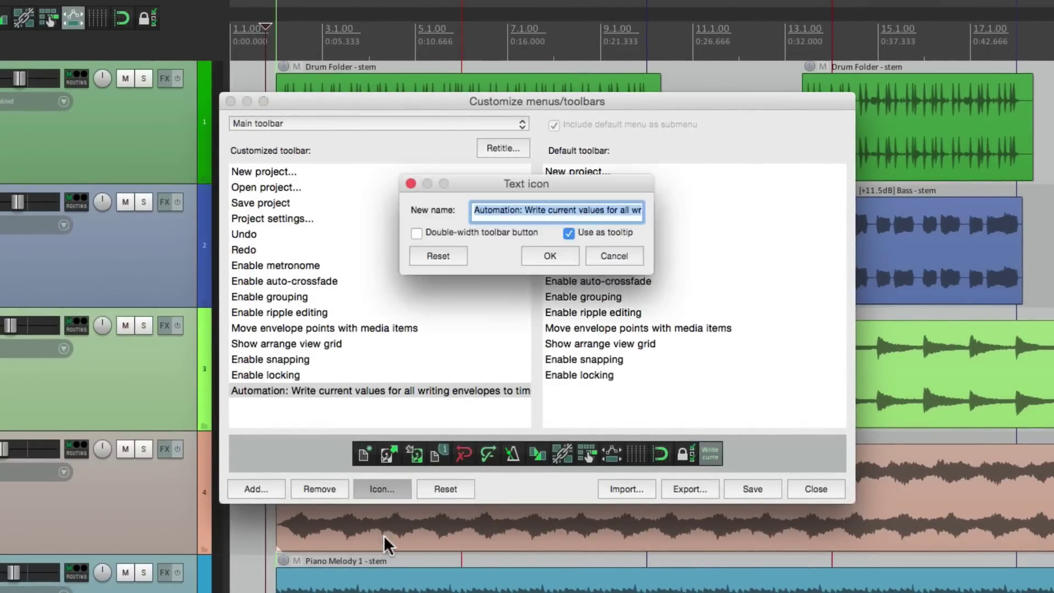
{"action": "type", "text": "Current Value"}
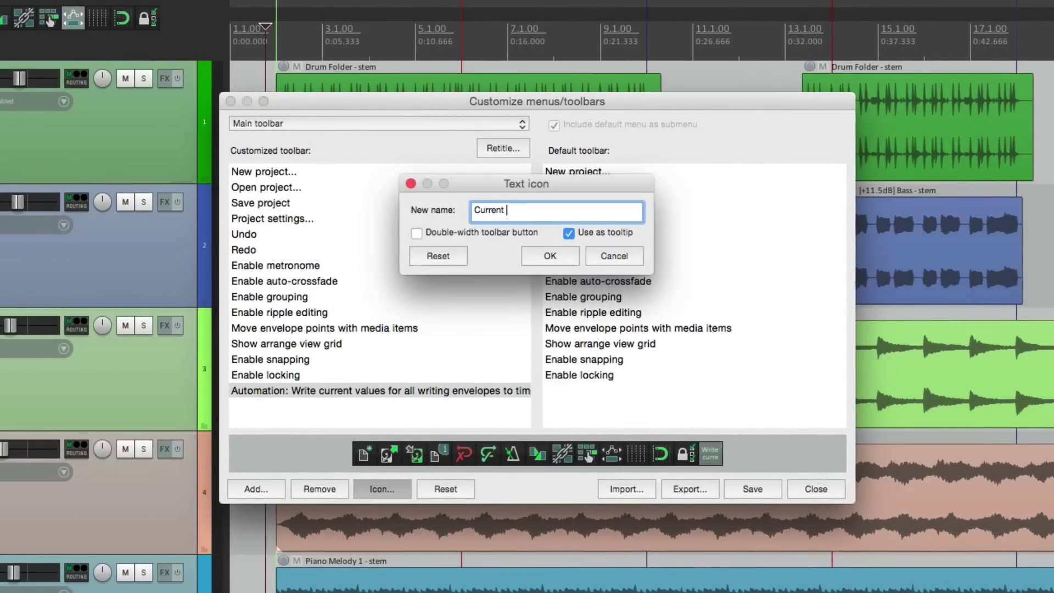
{"action": "left_click", "coordinate": [416, 232]}
{"action": "left_click", "coordinate": [525, 255]}
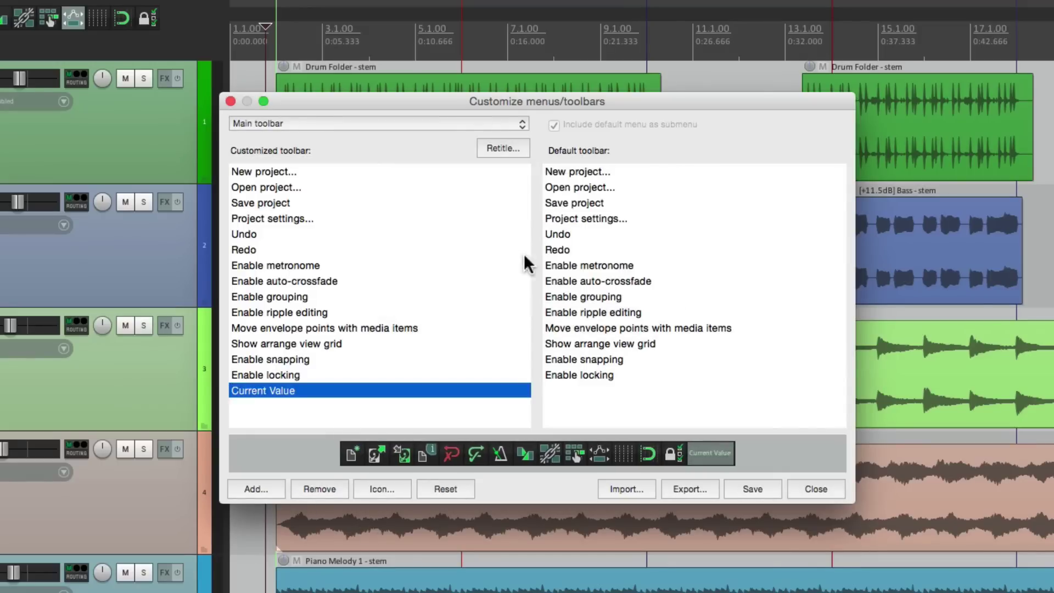
{"action": "left_click", "coordinate": [738, 489]}
{"action": "left_click", "coordinate": [815, 488]}
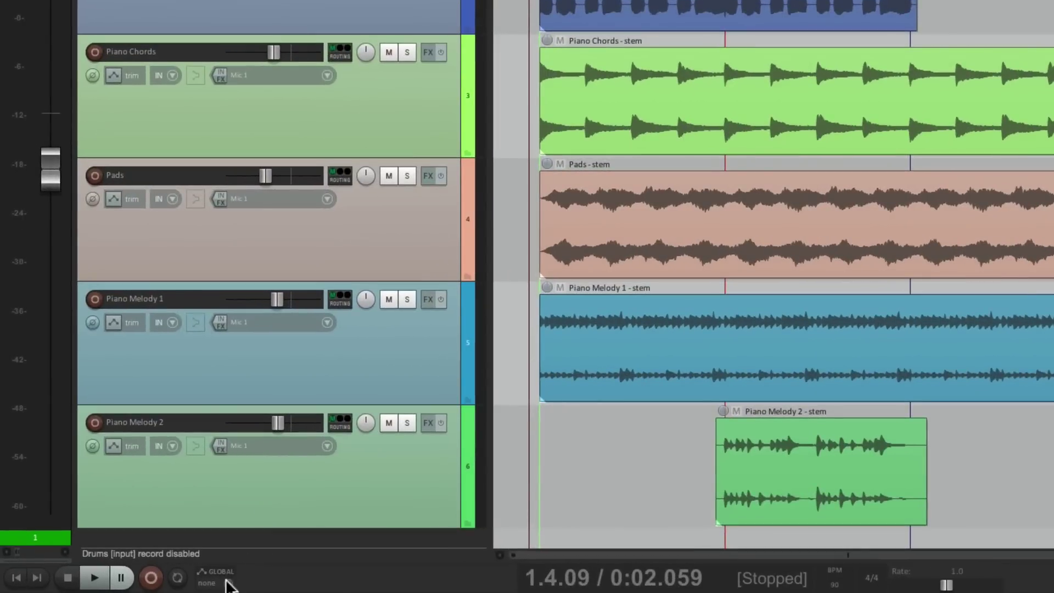
Step: Switch the global automation override to Latch Preview
{"action": "left_click", "coordinate": [226, 582]}
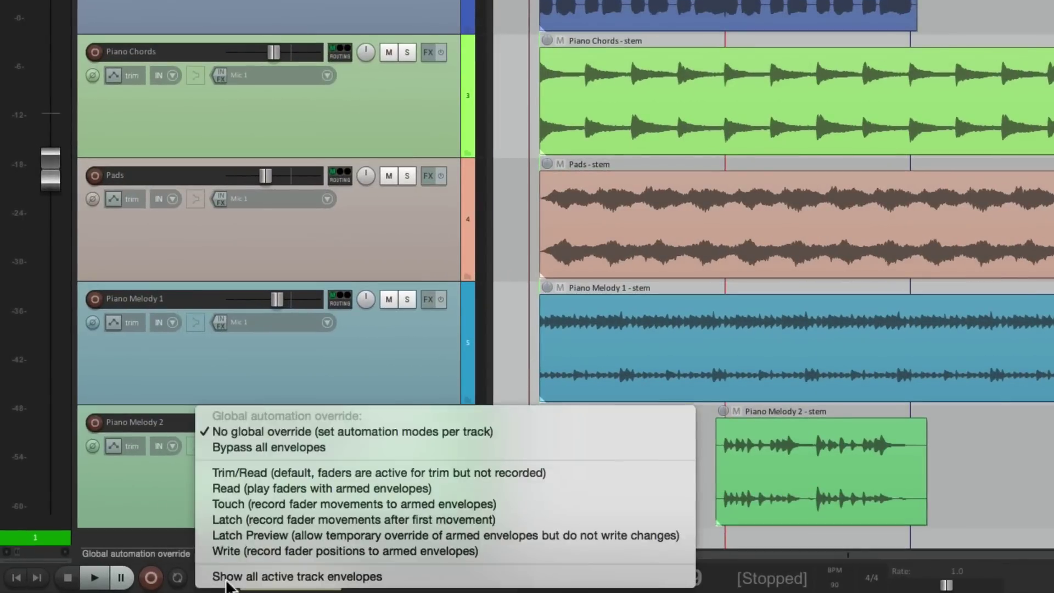
{"action": "left_click", "coordinate": [257, 535]}
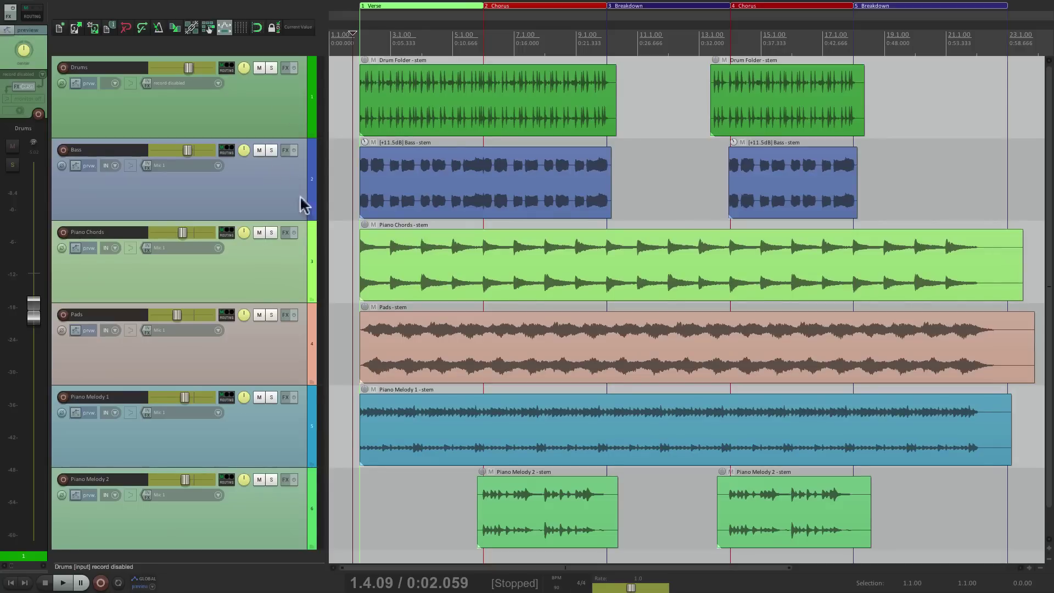
Step: Mute Piano Chords, Pads, Piano Melody 1 and Piano Melody 2
{"action": "left_click", "coordinate": [281, 272]}
{"action": "left_click", "coordinate": [268, 529], "text": "shift"}
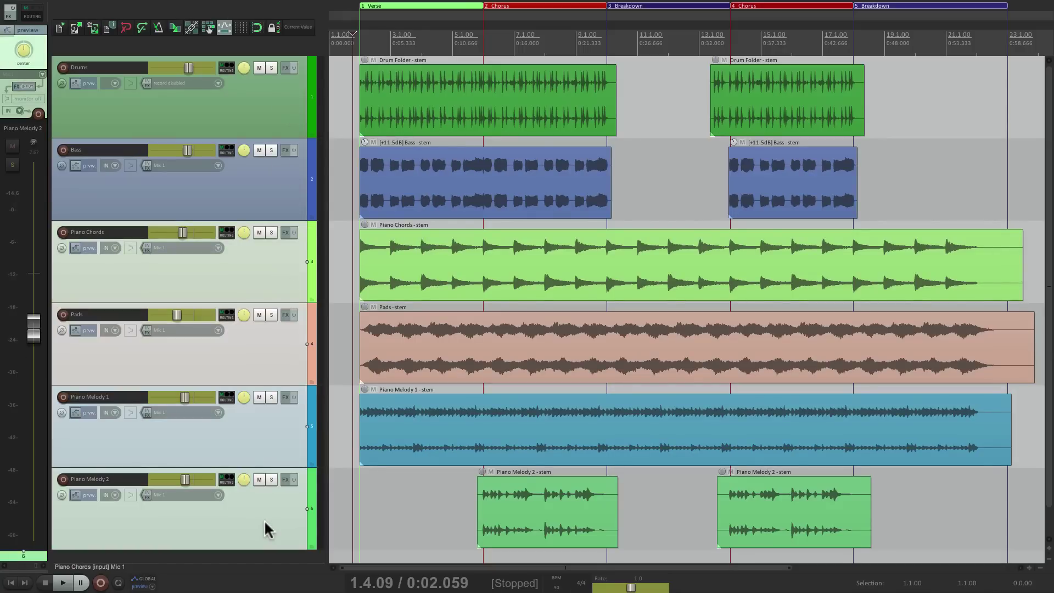
{"action": "key", "text": "F5"}
Step: Write the Bass track's volume as an envelope at about -5.89 dB during playback
{"action": "left_click", "coordinate": [354, 181]}
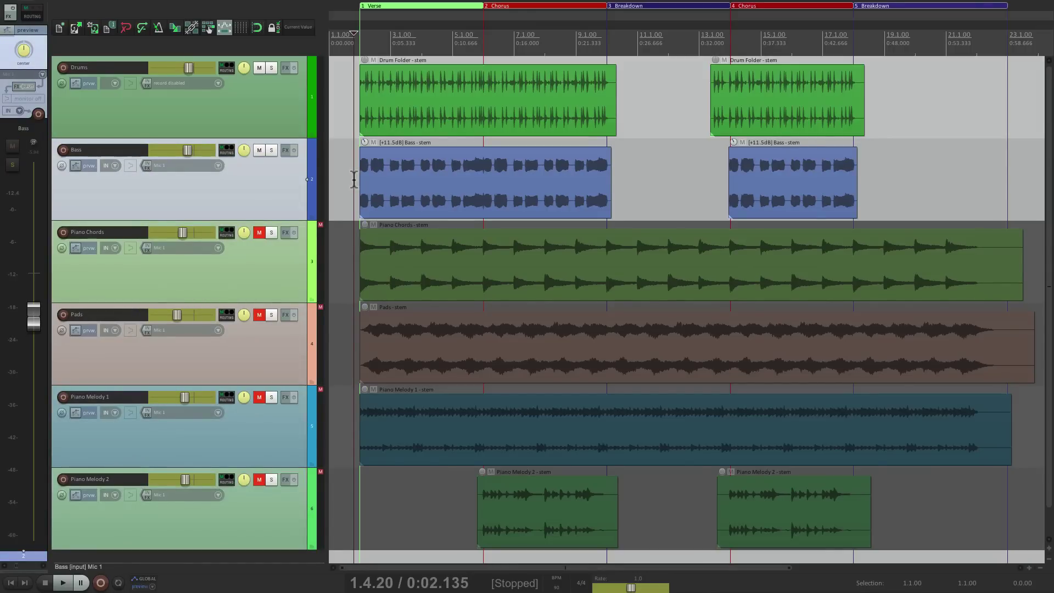
{"action": "mouse_move", "coordinate": [180, 157]}
{"action": "key", "text": "space"}
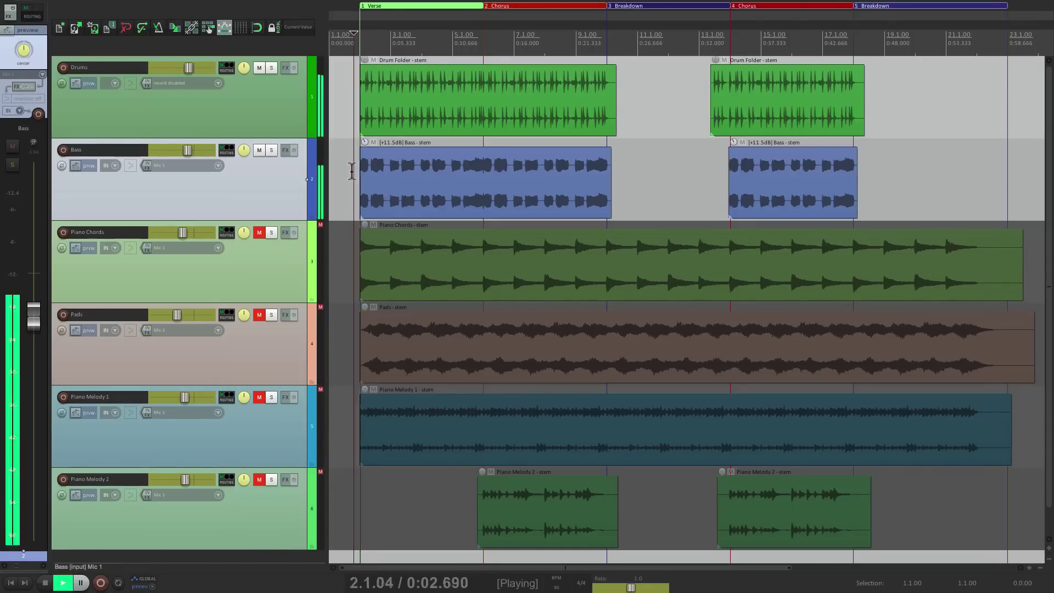
{"action": "key", "text": "v"}
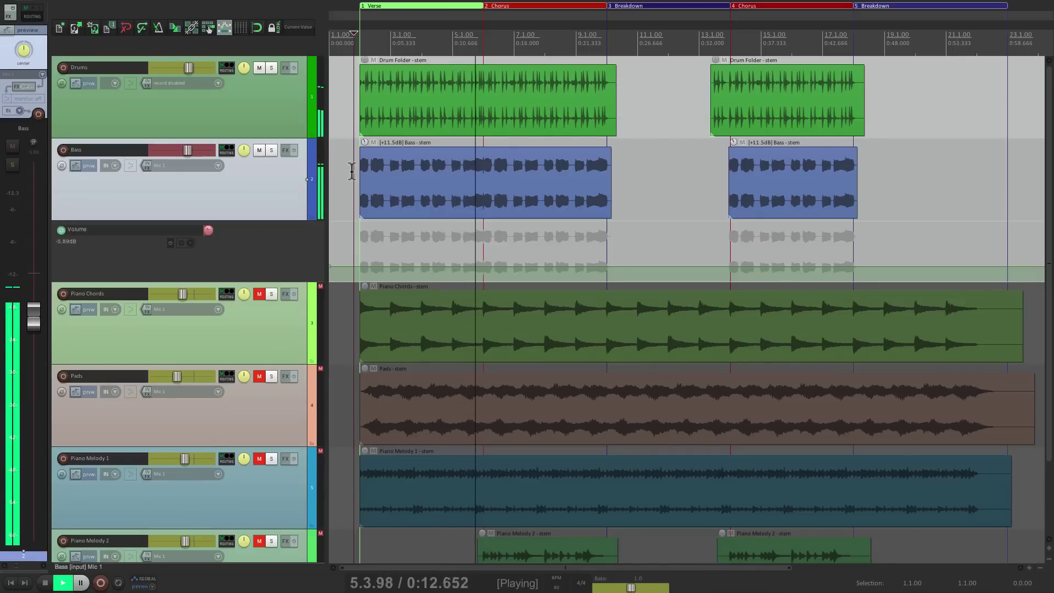
{"action": "key", "text": "space"}
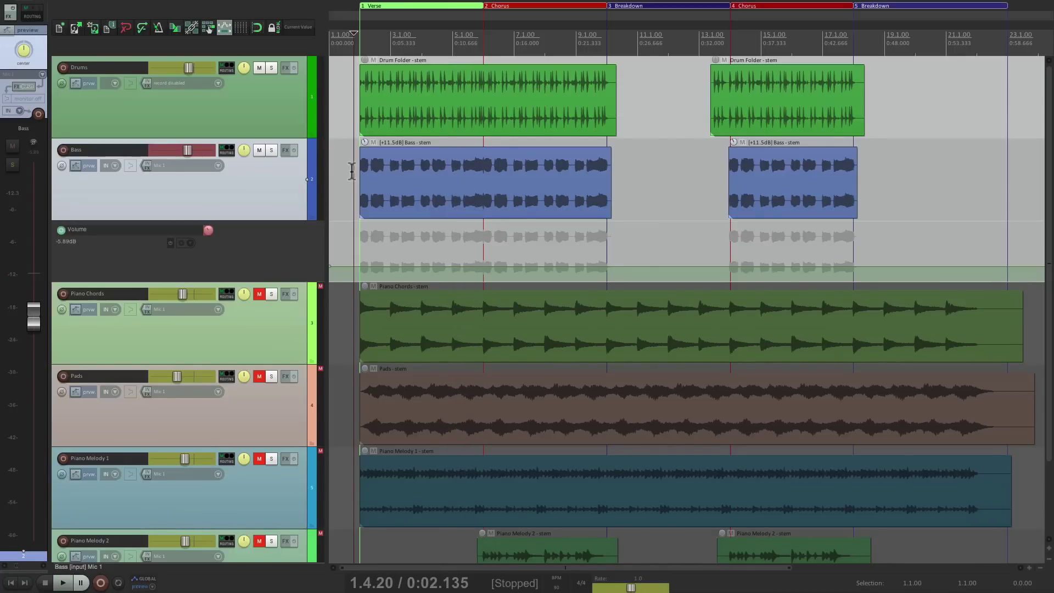
Step: Unmute Piano Chords and write its volume envelope at -11.5 dB during playback
{"action": "left_click", "coordinate": [275, 328]}
{"action": "left_click", "coordinate": [260, 294]}
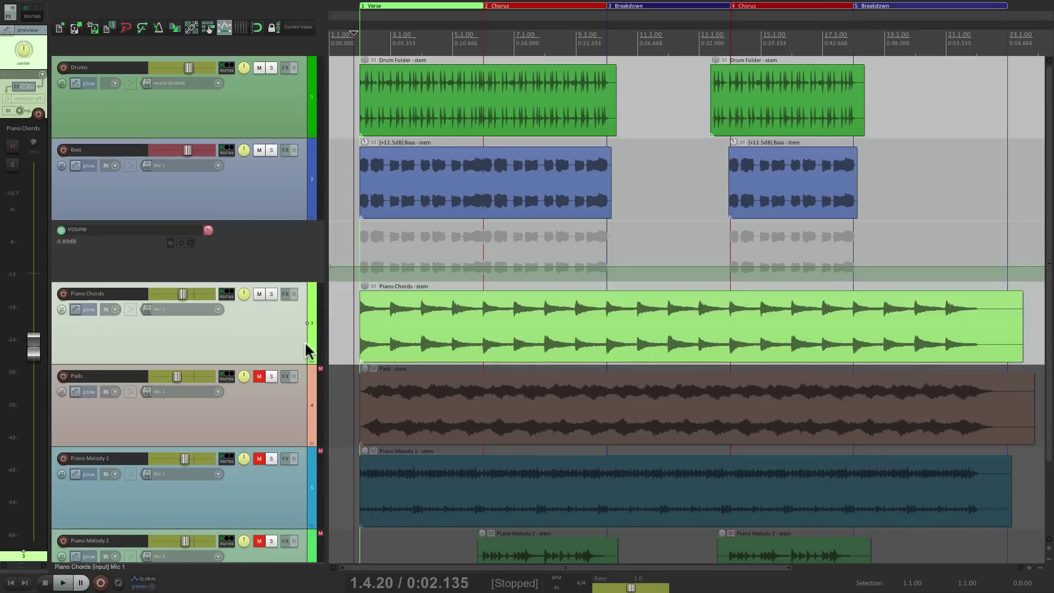
{"action": "key", "text": "space"}
{"action": "key", "text": "v"}
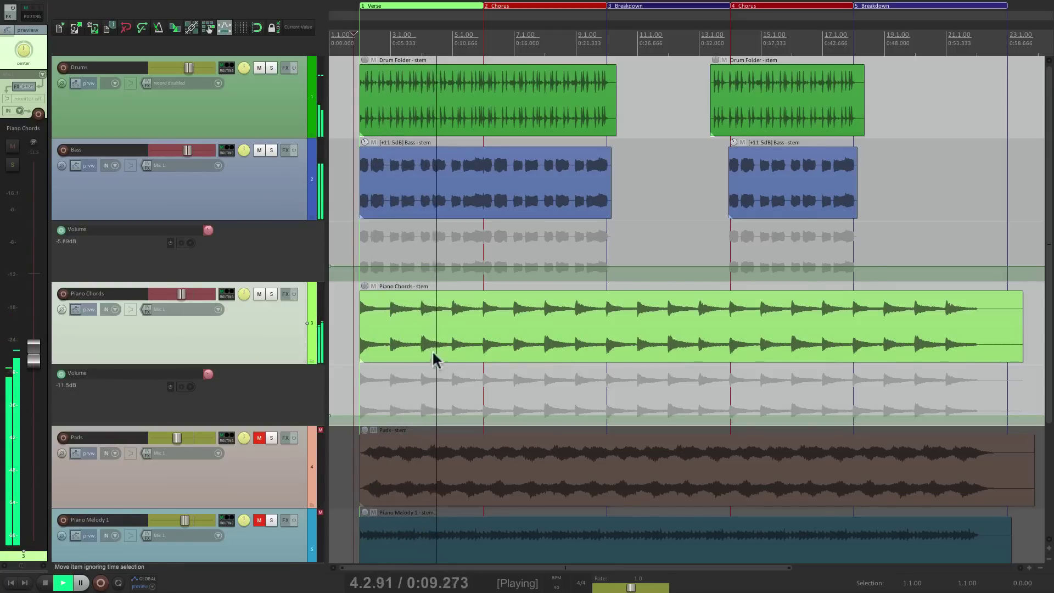
{"action": "key", "text": "space"}
Step: Unmute Pads and write its volume envelope at -17.7 dB during playback
{"action": "scroll", "coordinate": [395, 365], "scroll_direction": "down", "scroll_amount": 5}
{"action": "left_click", "coordinate": [289, 362]}
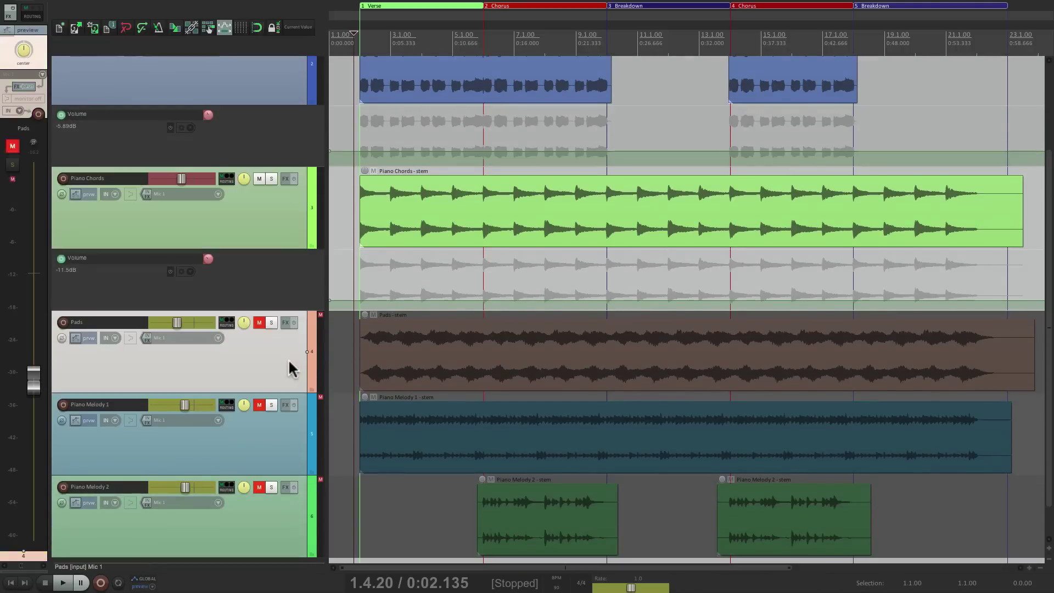
{"action": "key", "text": "F5"}
{"action": "key", "text": "space"}
{"action": "key", "text": "v"}
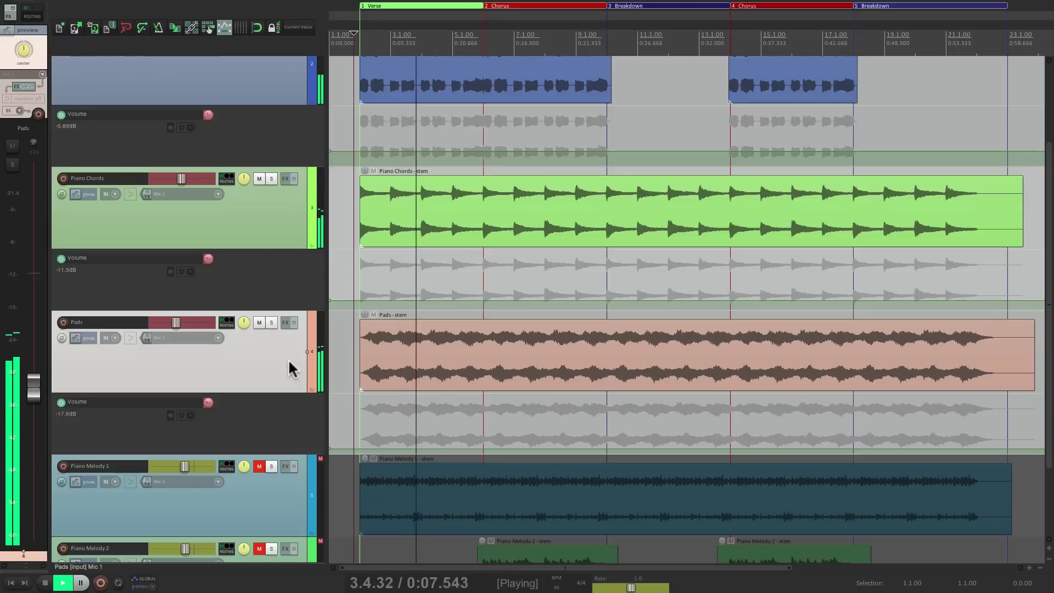
{"action": "key", "text": "space"}
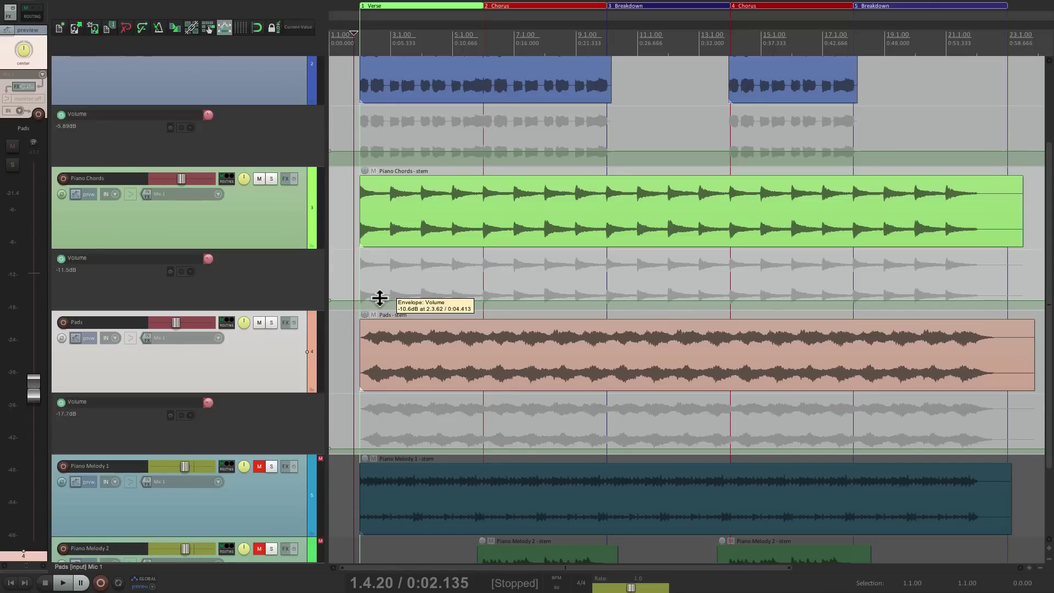
{"action": "scroll", "coordinate": [447, 315], "scroll_direction": "down", "scroll_amount": 3}
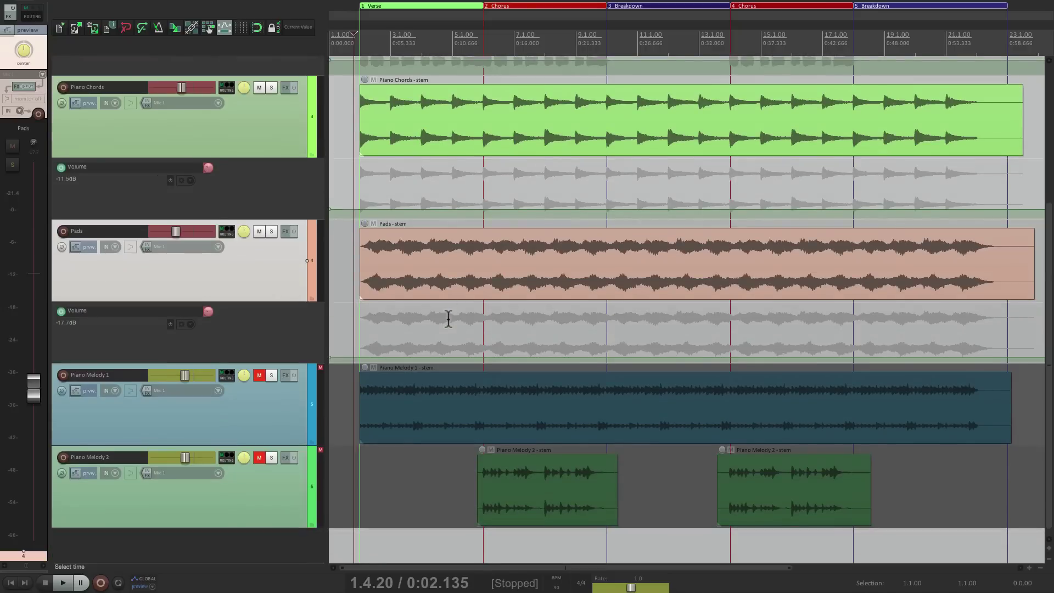
Step: Unmute Piano Melody 1 and write its volume envelope at -9.08 dB during playback
{"action": "left_click", "coordinate": [296, 418]}
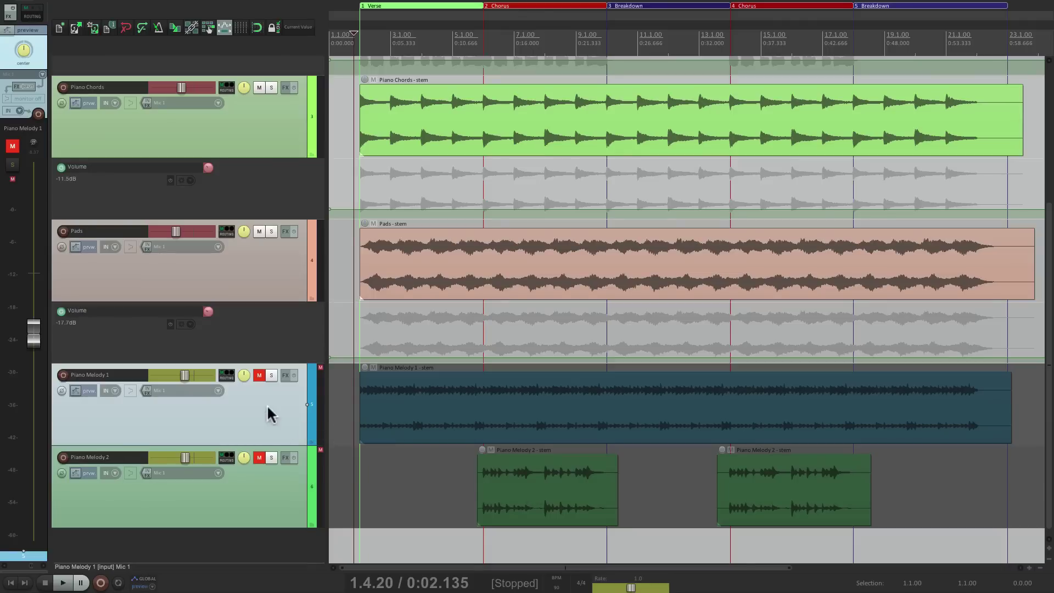
{"action": "left_click", "coordinate": [259, 376]}
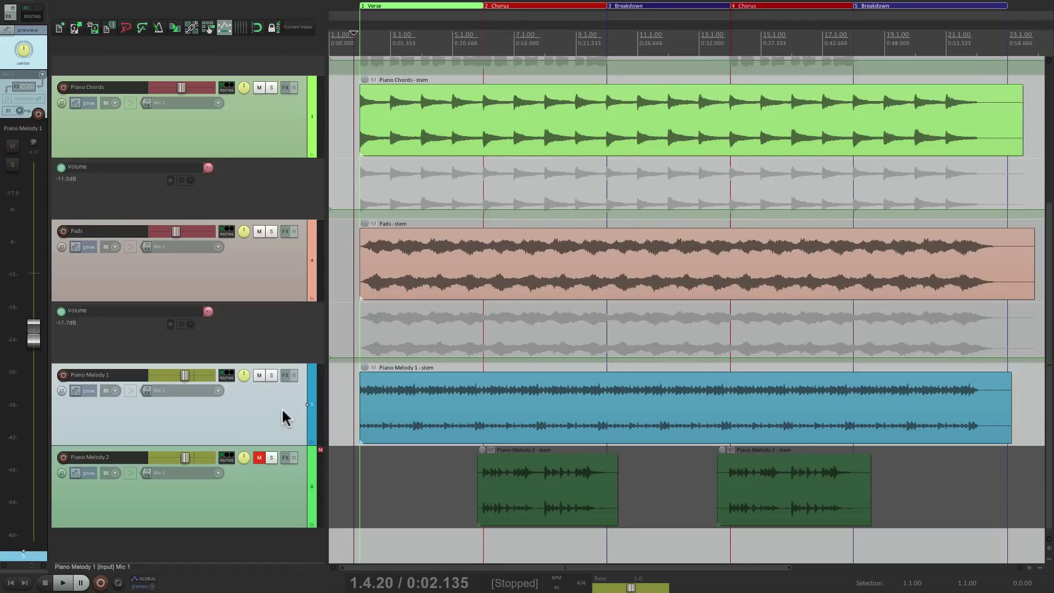
{"action": "key", "text": "space"}
{"action": "key", "text": "v"}
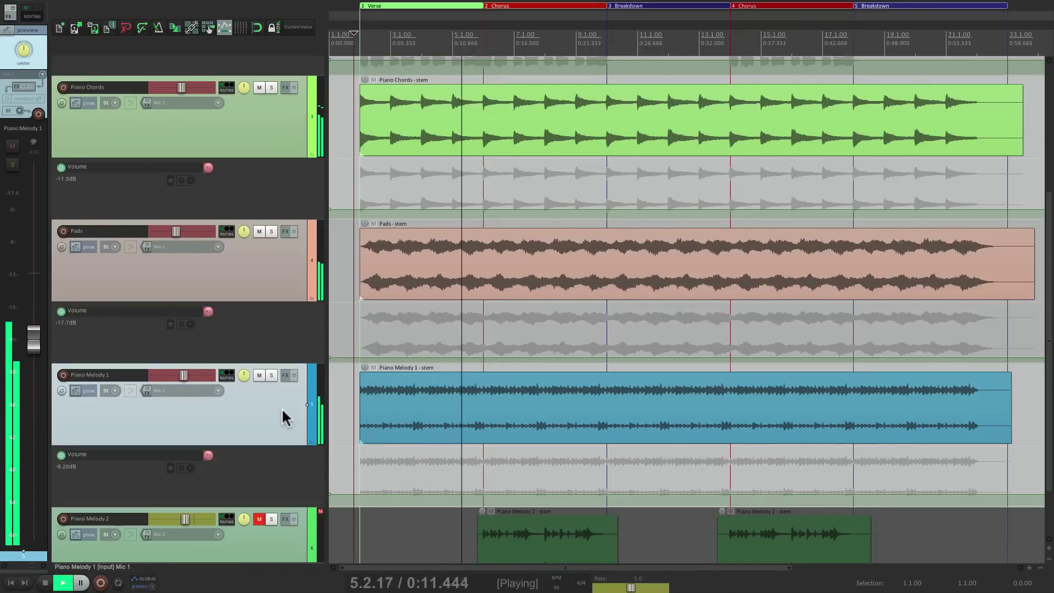
{"action": "key", "text": "space"}
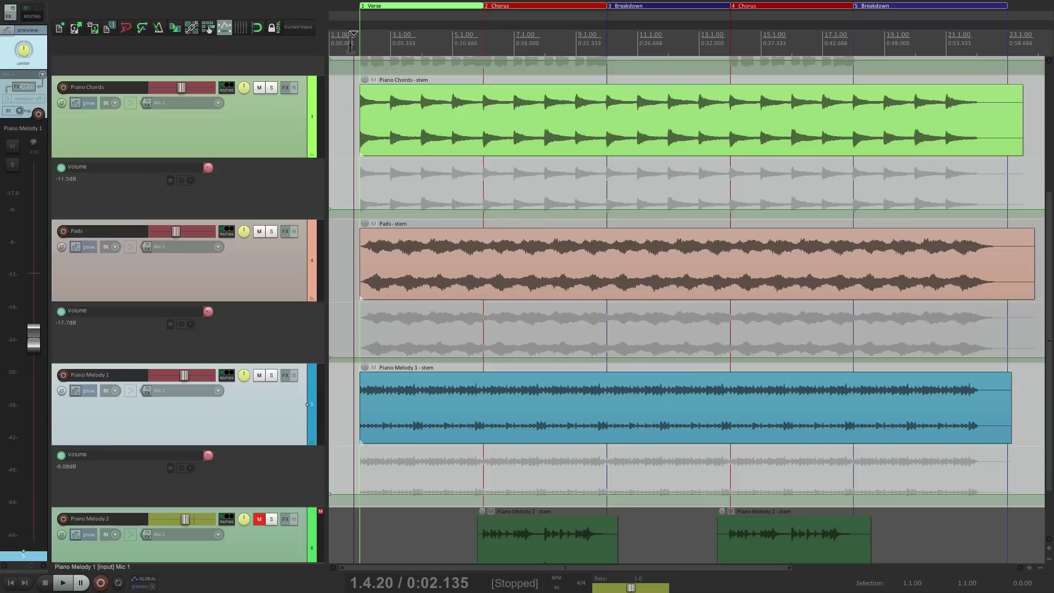
Step: Write current volume values across bars 2 to 6 with the Current Value button
{"action": "left_click_drag", "start_coordinate": [345, 470], "coordinate": [482, 470]}
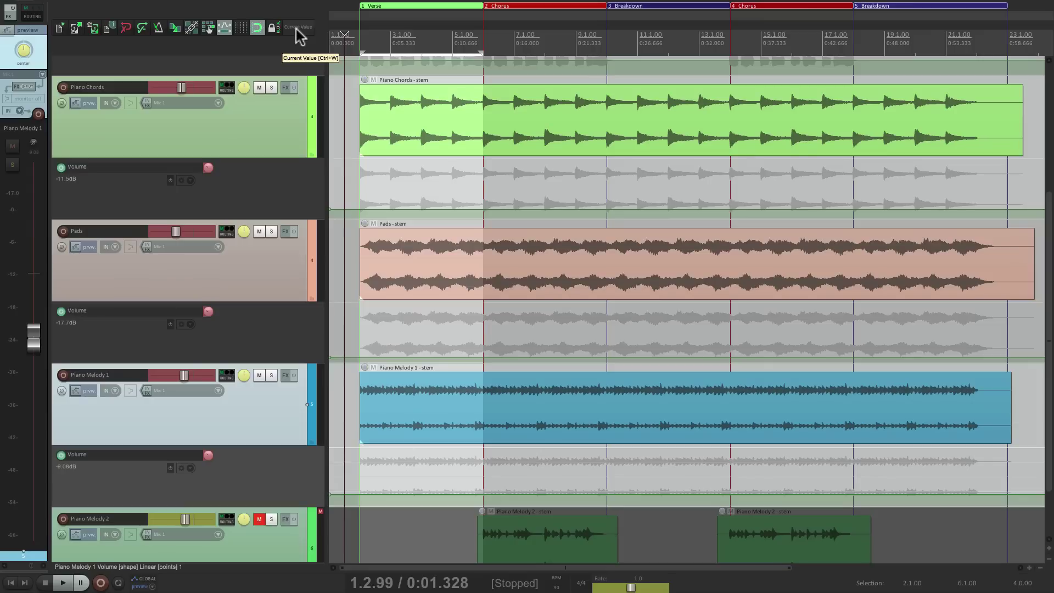
{"action": "left_click", "coordinate": [295, 28]}
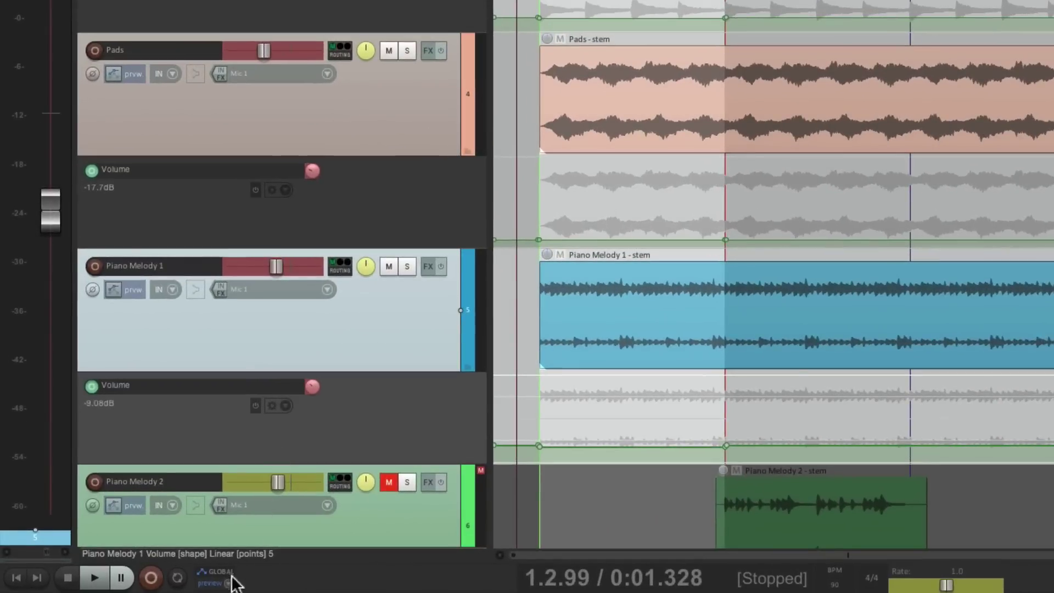
Step: Set global automation to Read and audition the Chorus volume changes in the Mixer
{"action": "left_click", "coordinate": [231, 576]}
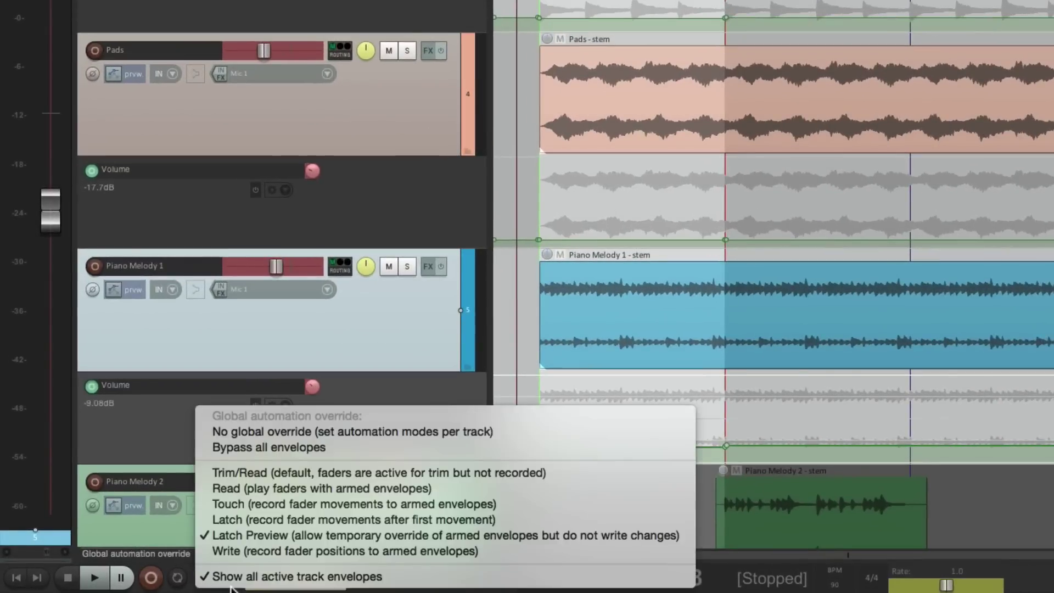
{"action": "left_click", "coordinate": [262, 489]}
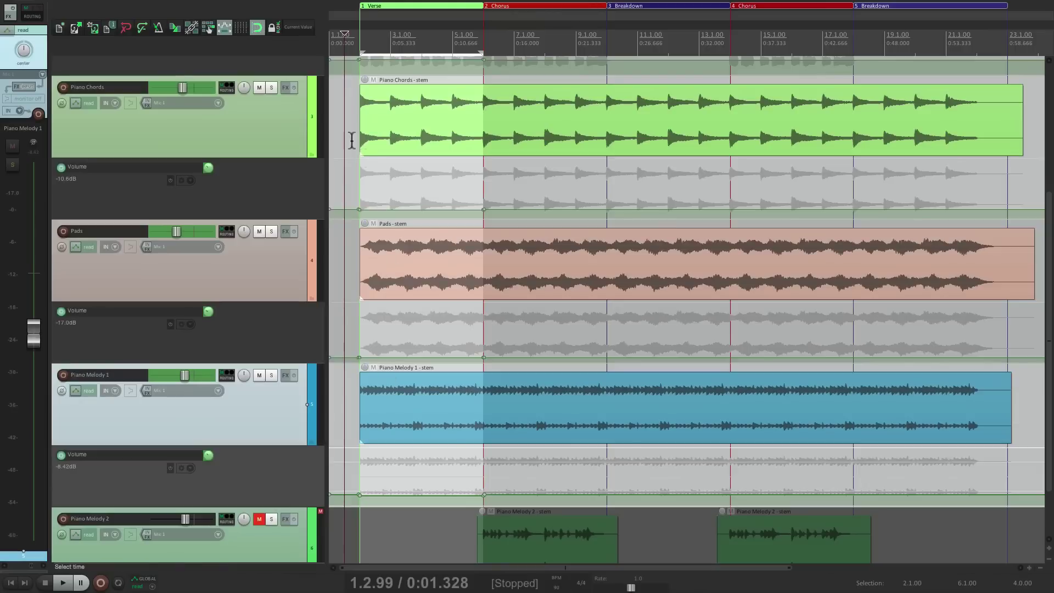
{"action": "left_click", "coordinate": [349, 133]}
{"action": "key", "text": "ctrl+m"}
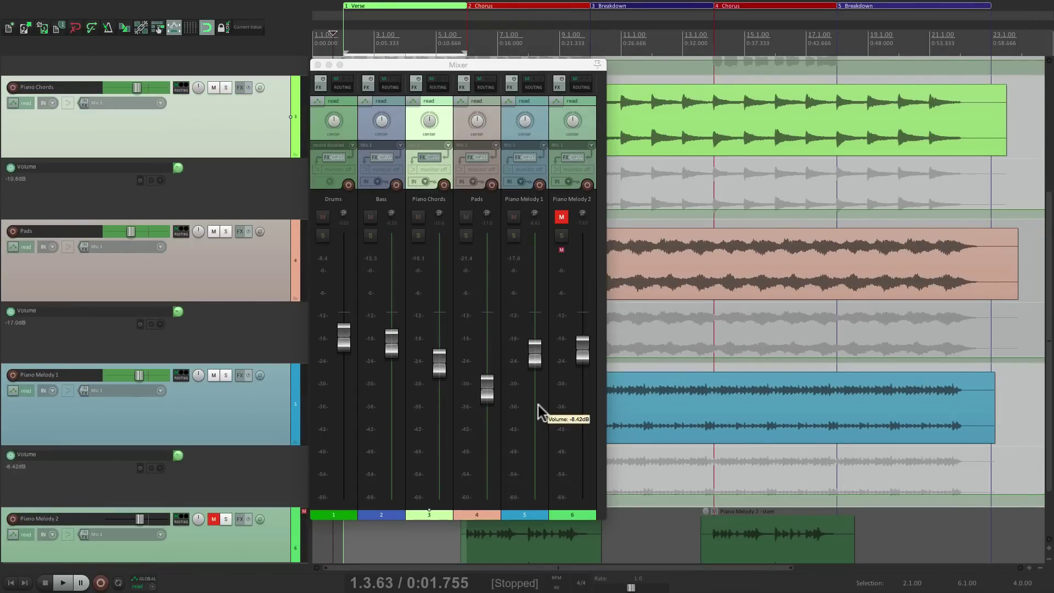
{"action": "key", "text": "space"}
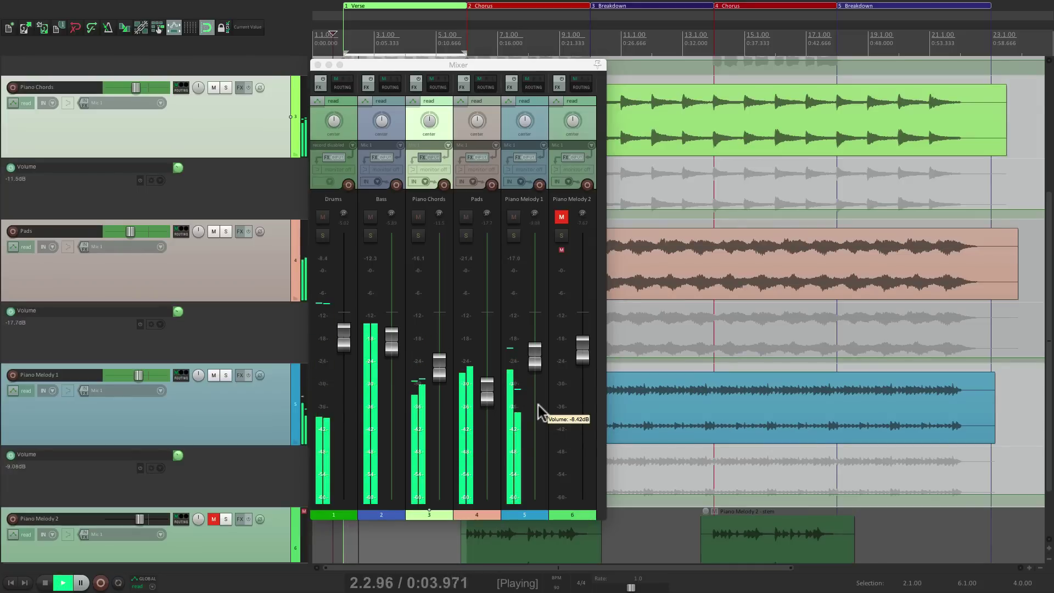
{"action": "key", "text": "space"}
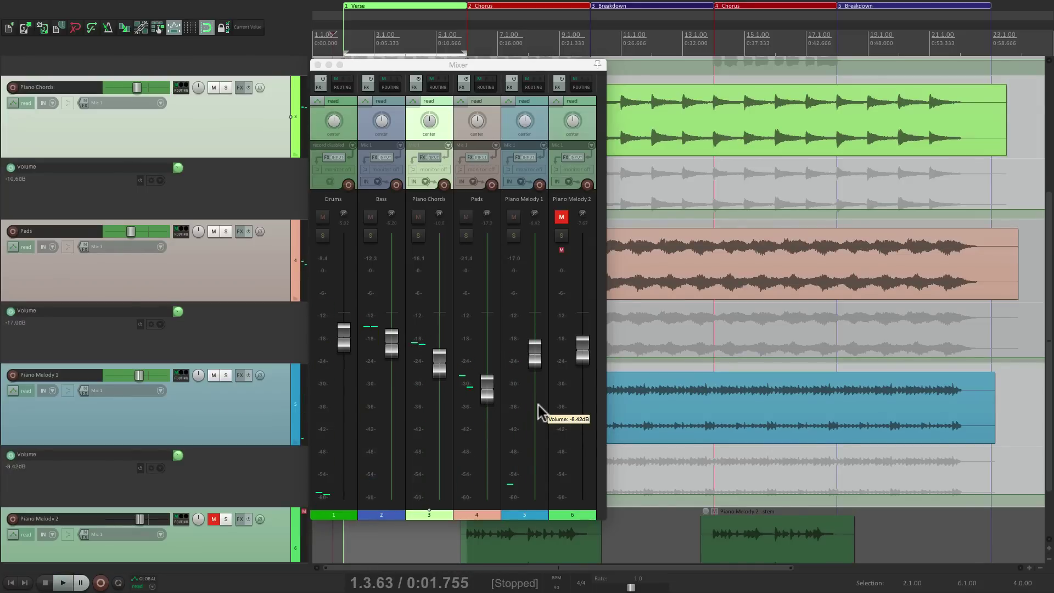
{"action": "key", "text": "space"}
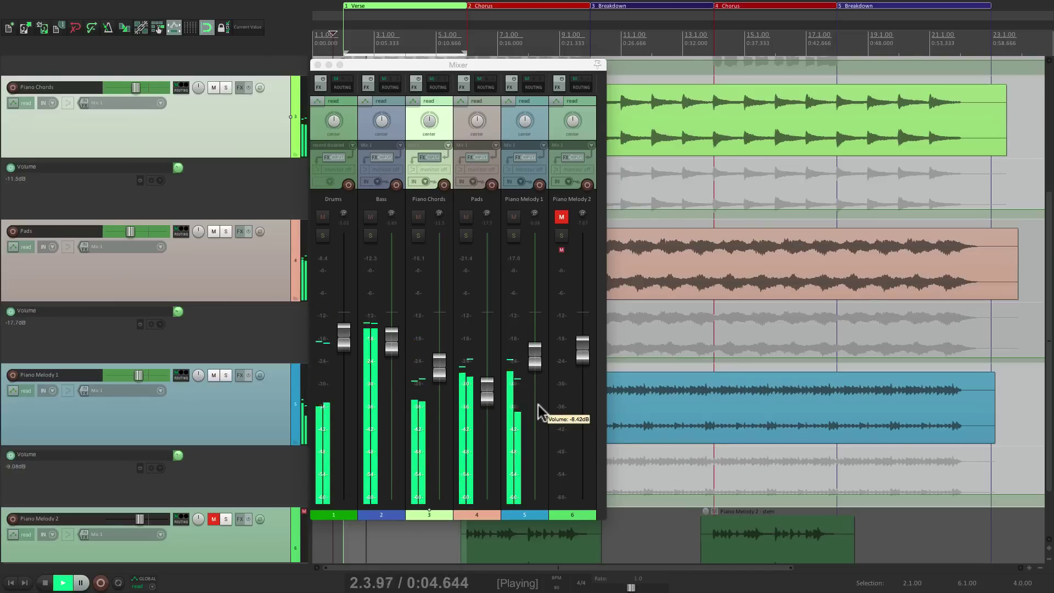
{"action": "key", "text": "space"}
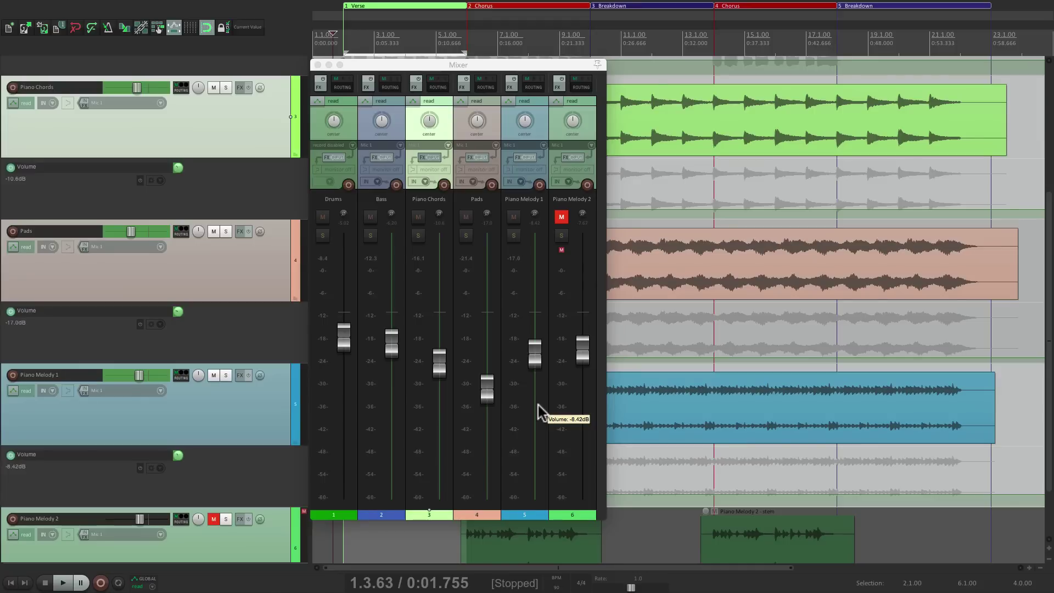
{"action": "left_click", "coordinate": [427, 182]}
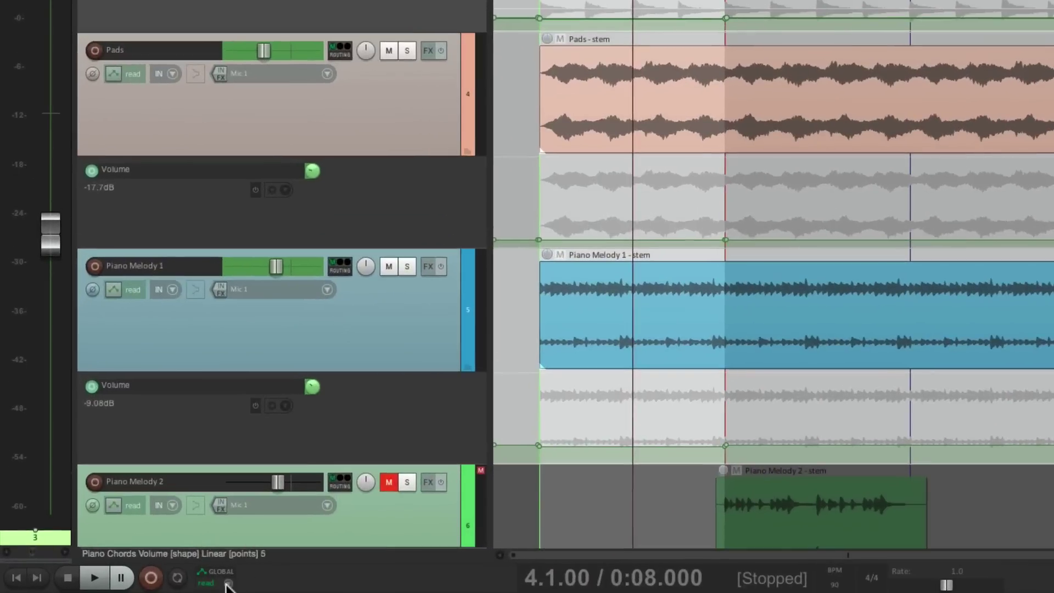
Step: Switch global automation to Latch Preview and mute Piano Chords and Pads
{"action": "left_click", "coordinate": [146, 579]}
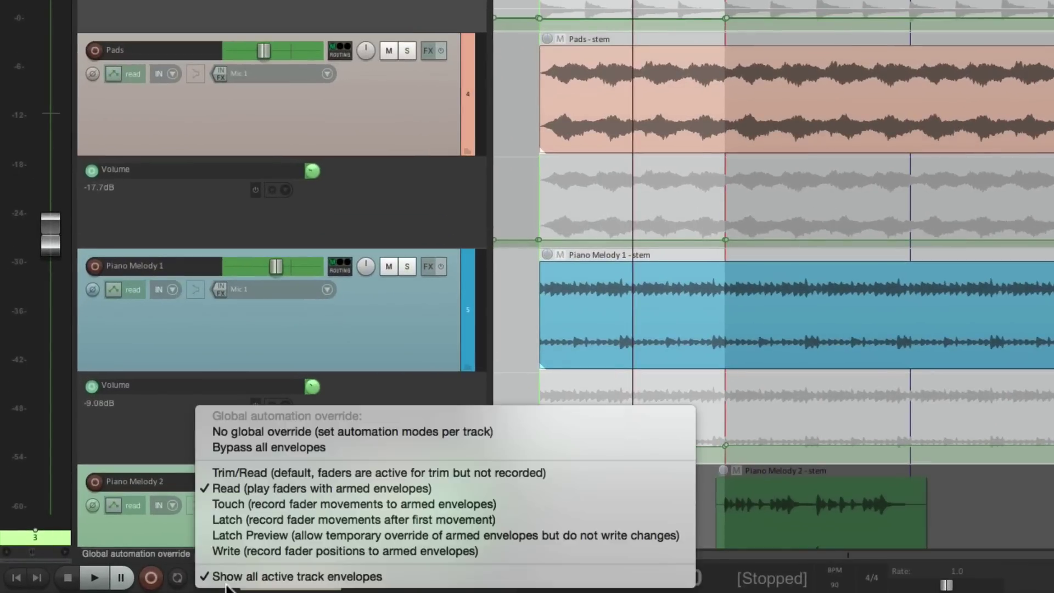
{"action": "left_click", "coordinate": [227, 533]}
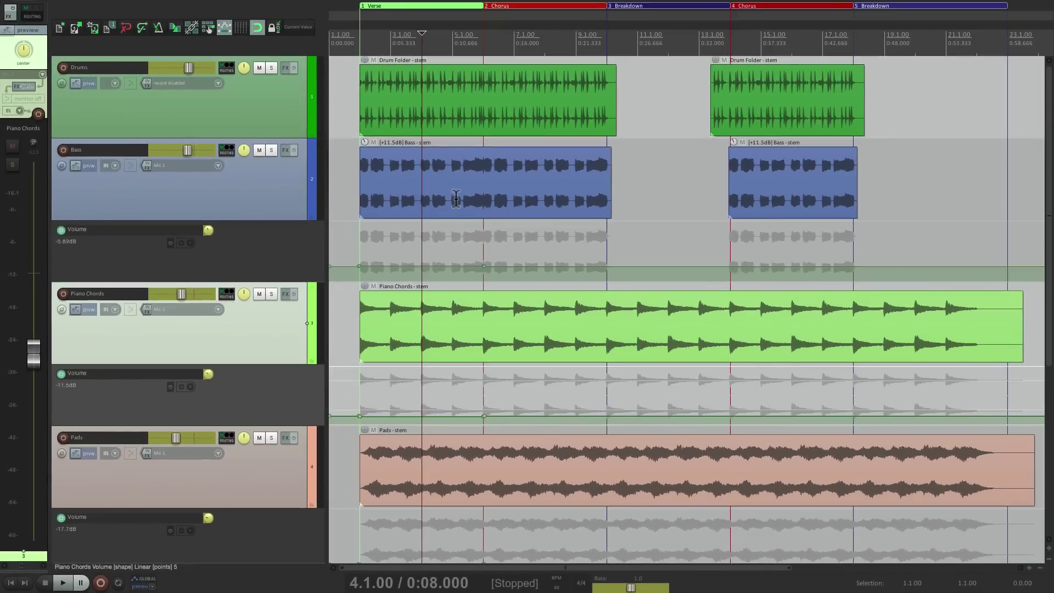
{"action": "left_click", "coordinate": [259, 294]}
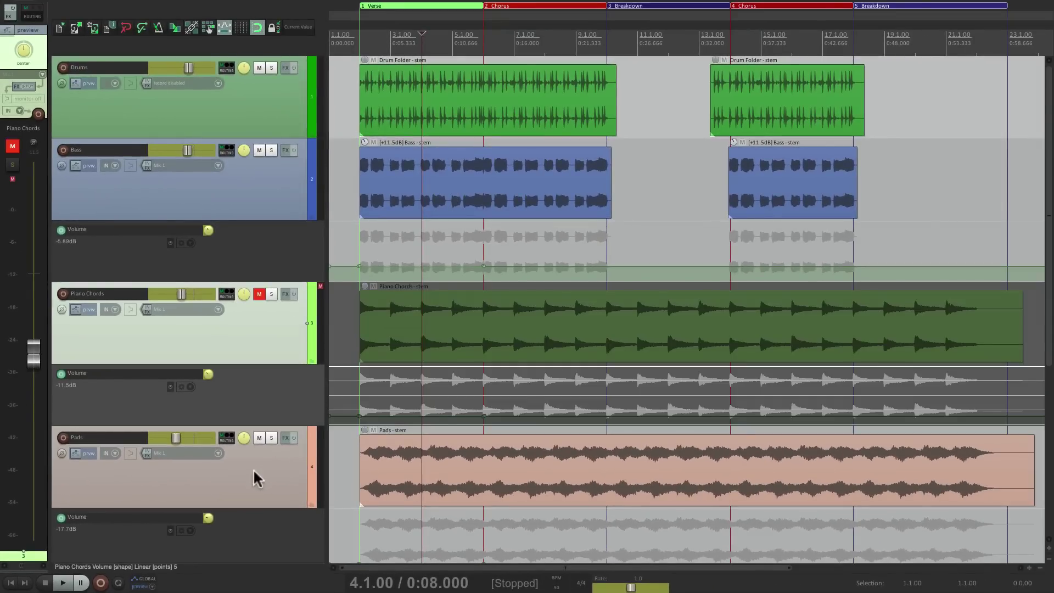
{"action": "left_click", "coordinate": [259, 437]}
{"action": "scroll", "coordinate": [388, 439], "scroll_direction": "down", "scroll_amount": 5}
{"action": "left_click", "coordinate": [295, 392]}
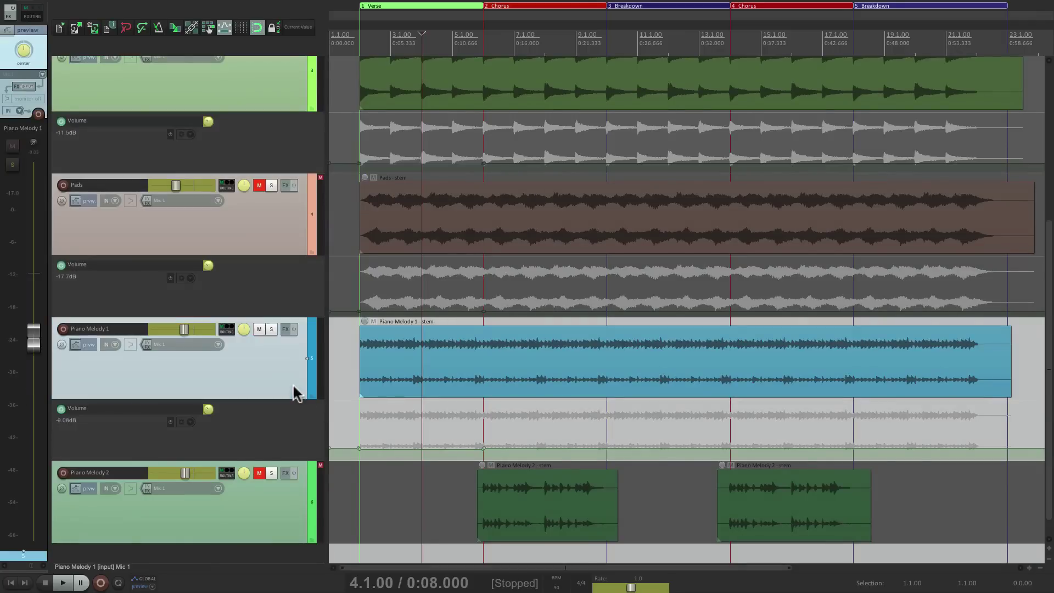
{"action": "key", "text": "Down"}
{"action": "scroll", "coordinate": [400, 353], "scroll_direction": "up", "scroll_amount": 5}
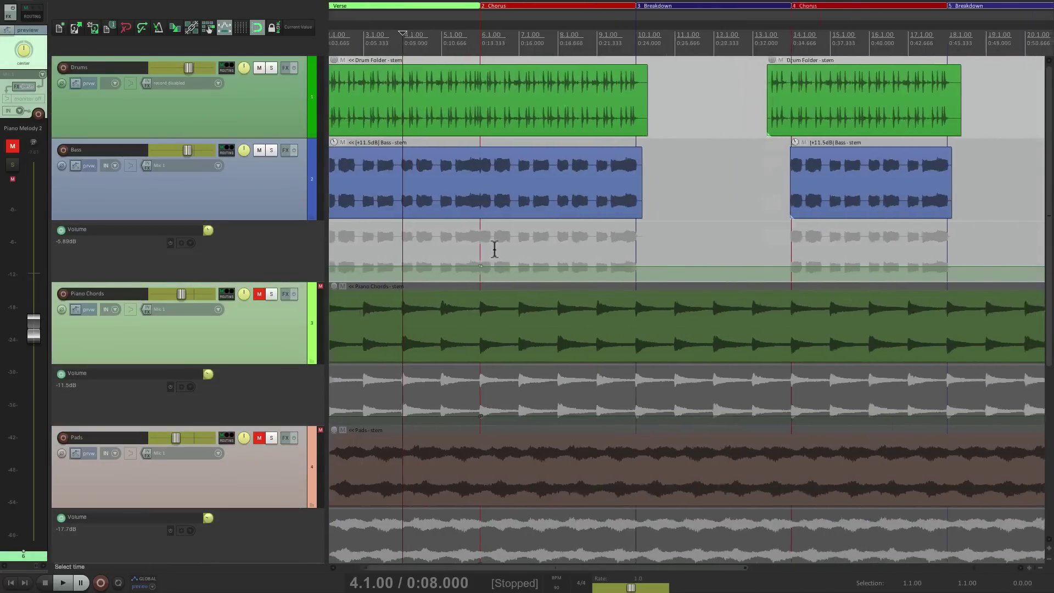
{"action": "scroll", "coordinate": [494, 248], "scroll_direction": "up", "scroll_amount": 3}
Step: Replay the first Chorus, previewing Bass at about -5.58 dB and unmuted Piano Chords at -12.0 dB
{"action": "left_click", "coordinate": [460, 246]}
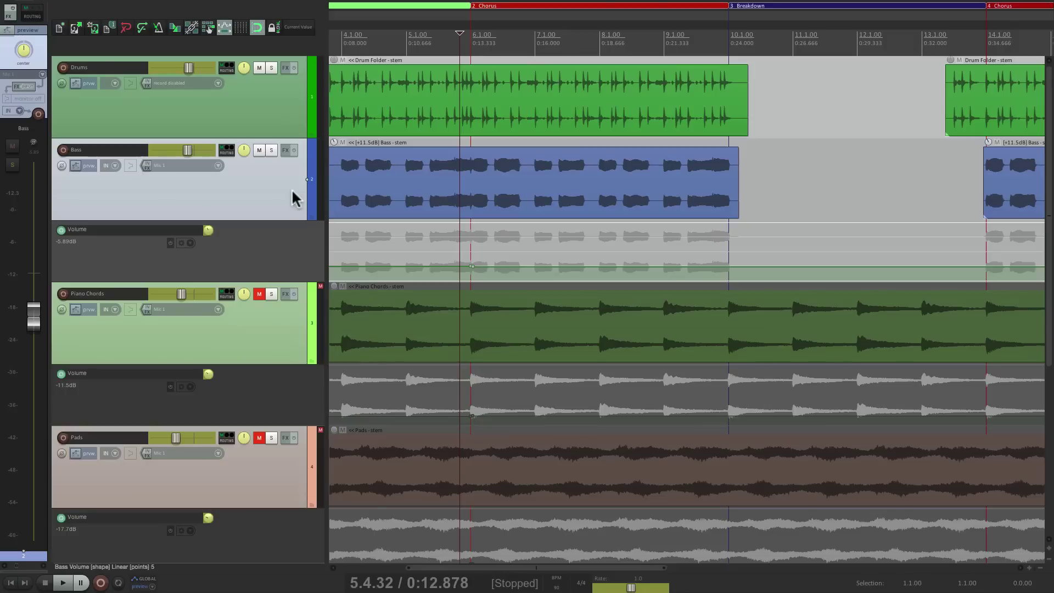
{"action": "key", "text": "space"}
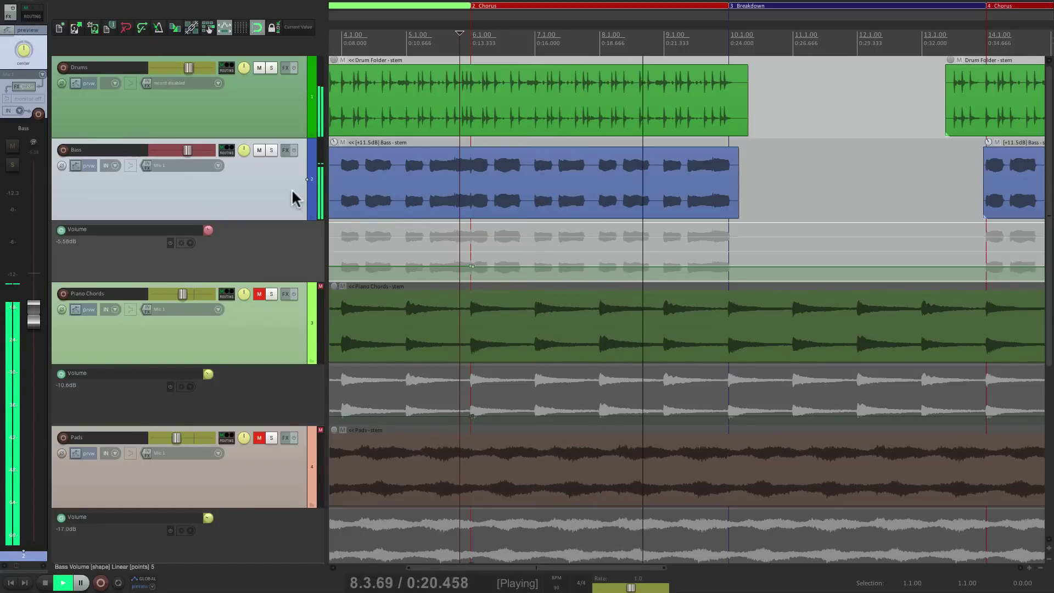
{"action": "key", "text": "space"}
{"action": "left_click", "coordinate": [266, 345]}
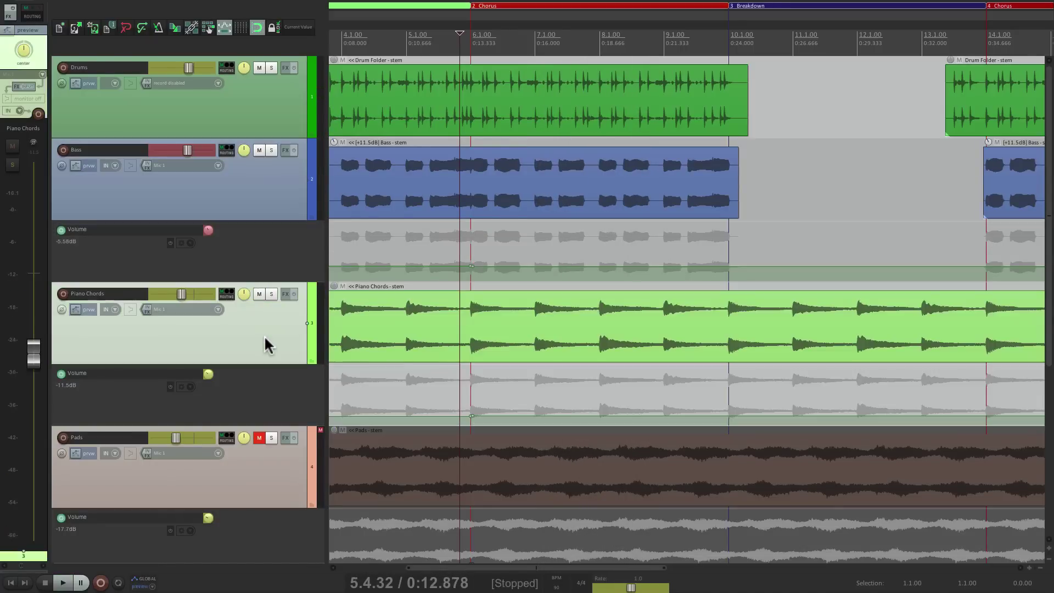
{"action": "key", "text": "space"}
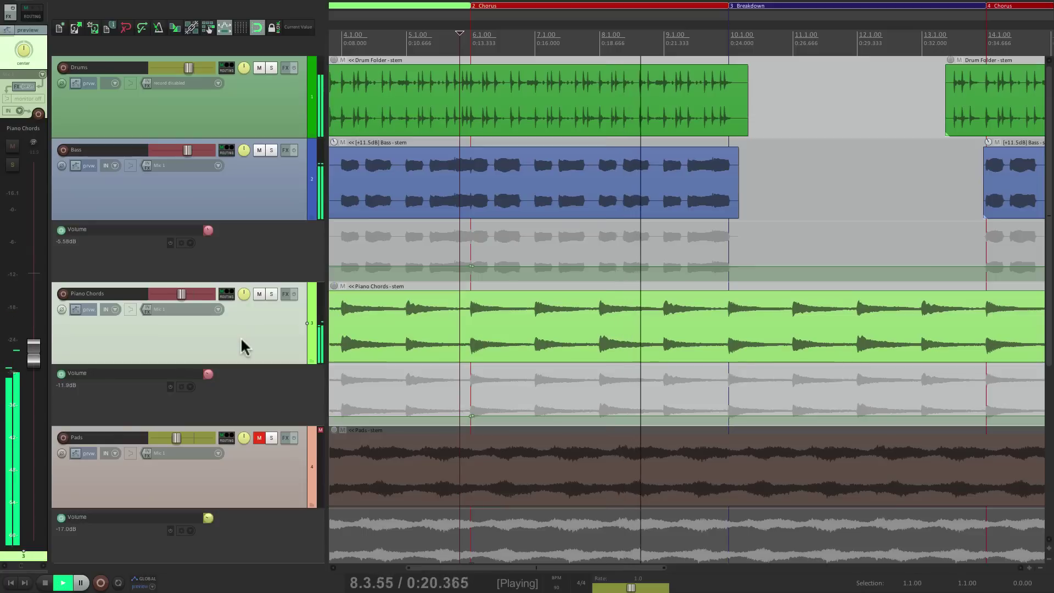
{"action": "key", "text": "space"}
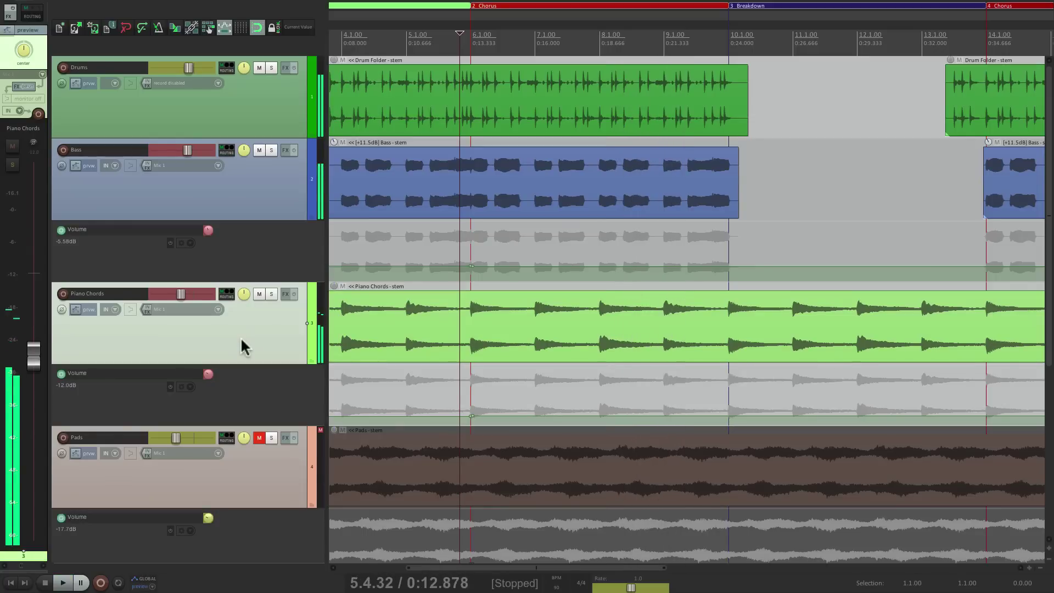
{"action": "scroll", "coordinate": [354, 358], "scroll_direction": "down", "scroll_amount": 3}
Step: Unmute Pads and play the Chorus again
{"action": "left_click", "coordinate": [266, 331]}
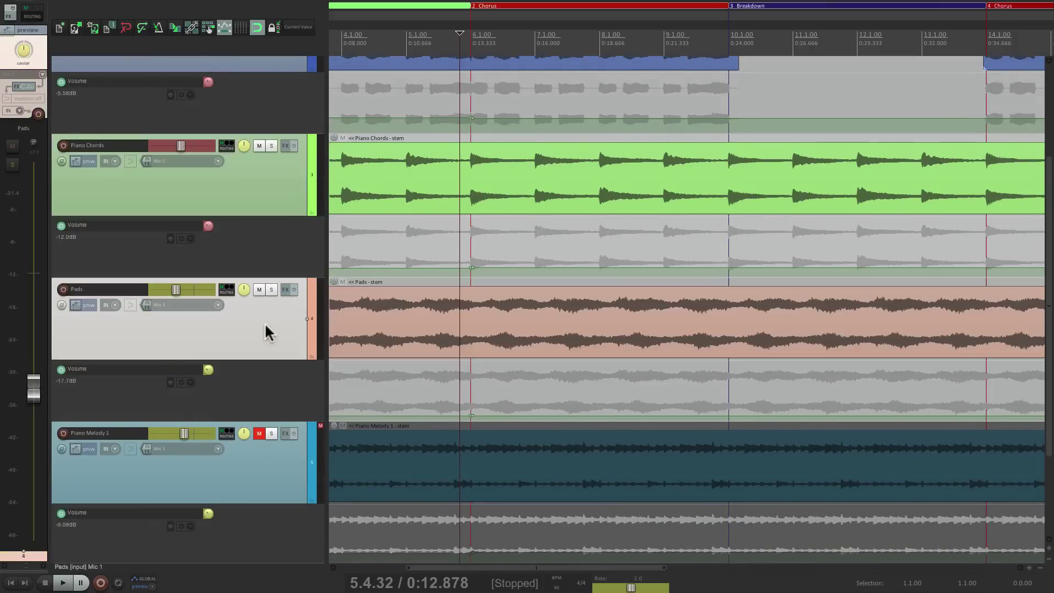
{"action": "key", "text": "space"}
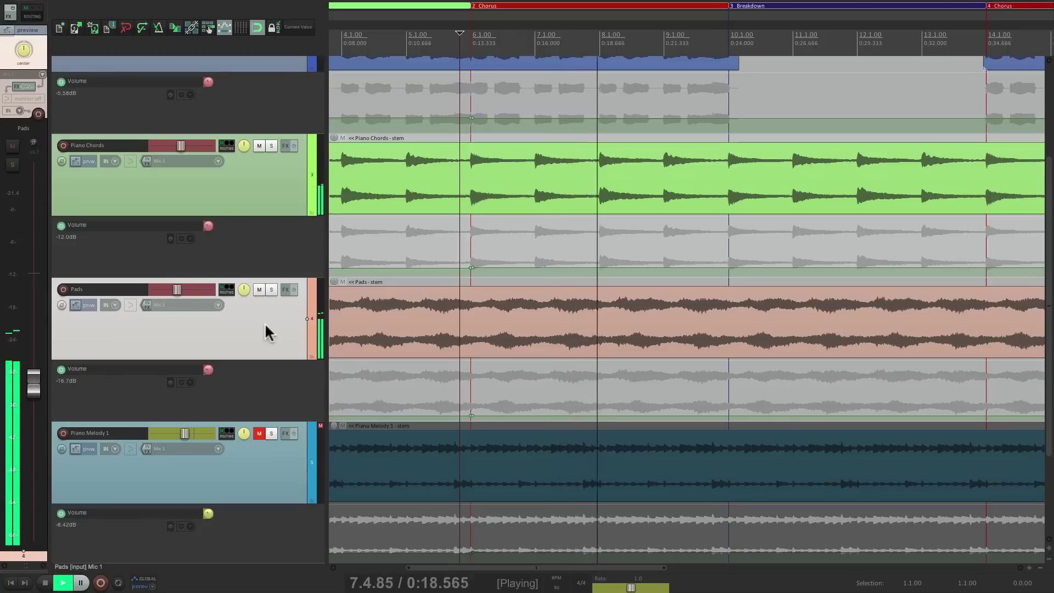
{"action": "key", "text": "space"}
Step: Unmute Piano Melody 1 and preview its Chorus level at -13.4 dB, stopping at 5.4.32
{"action": "scroll", "coordinate": [454, 338], "scroll_direction": "down", "scroll_amount": 3}
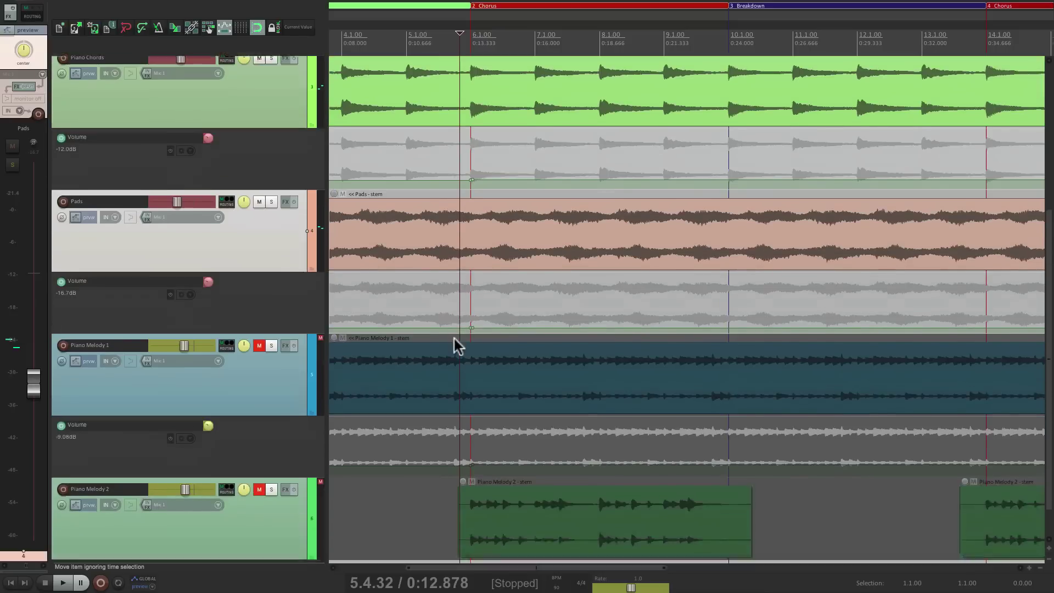
{"action": "scroll", "coordinate": [454, 338], "scroll_direction": "down", "scroll_amount": 1}
{"action": "left_click", "coordinate": [266, 356]}
{"action": "key", "text": "F5"}
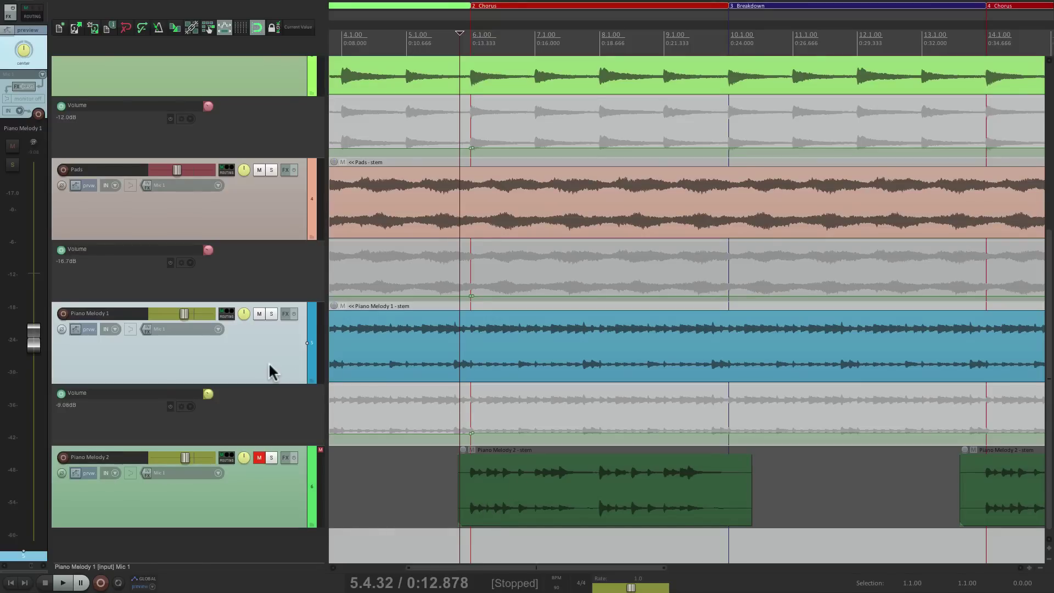
{"action": "key", "text": "space"}
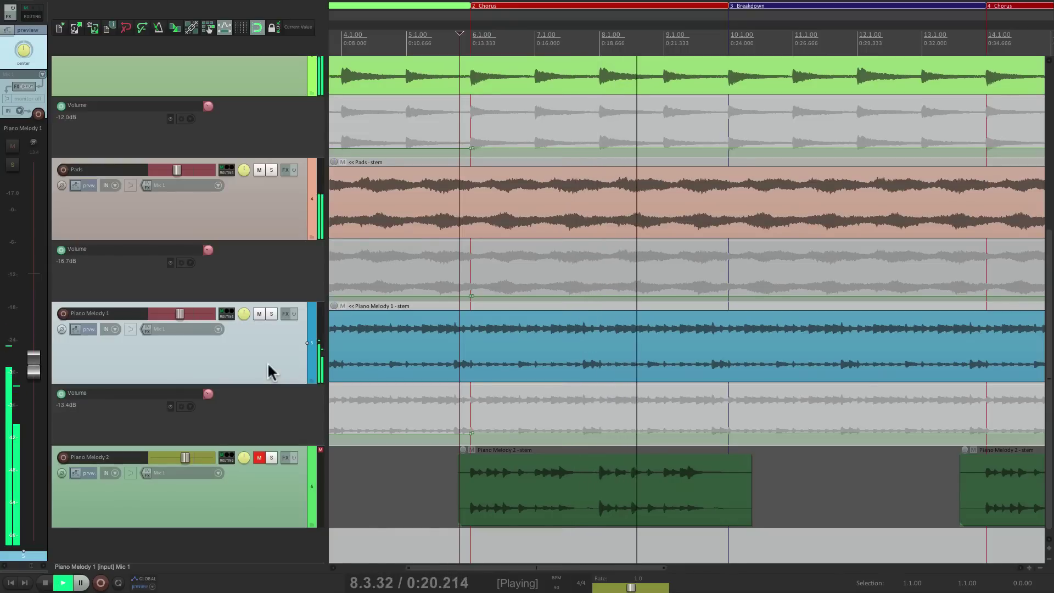
{"action": "key", "text": "space"}
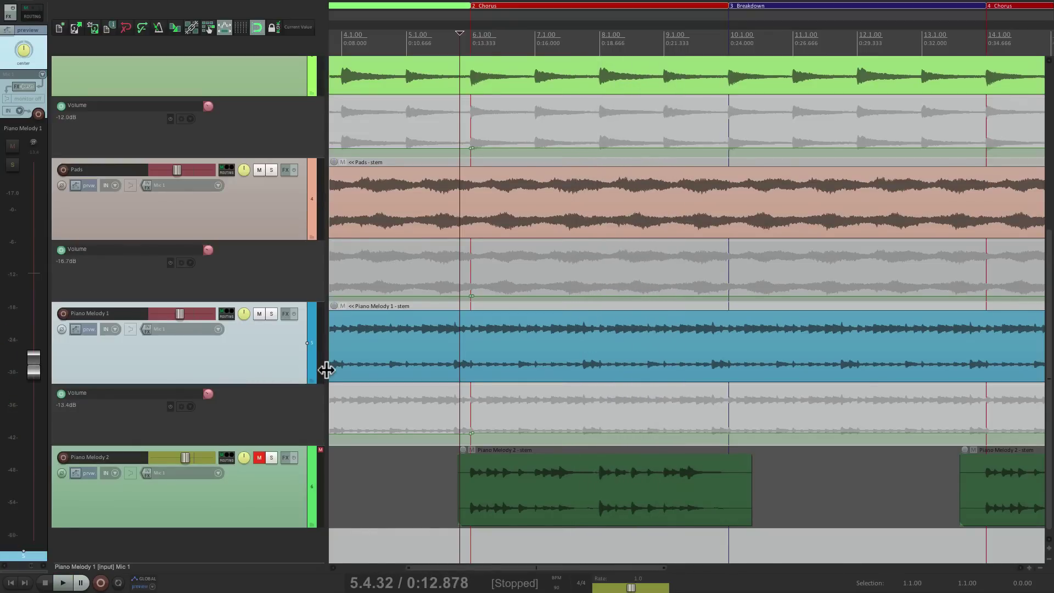
Step: Unmute Piano Melody 2, show its Volume envelope, and audition it at about -8.8 dB
{"action": "scroll", "coordinate": [339, 391], "scroll_direction": "left", "scroll_amount": 1}
{"action": "left_click", "coordinate": [266, 490]}
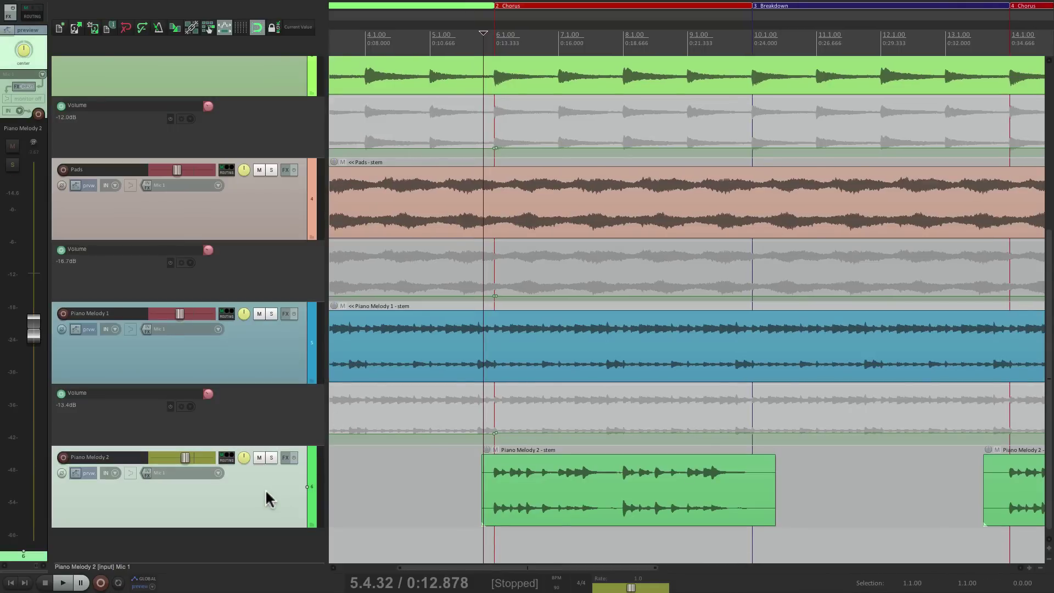
{"action": "key", "text": "v"}
{"action": "scroll", "coordinate": [386, 454], "scroll_direction": "down", "scroll_amount": 3}
{"action": "scroll", "coordinate": [387, 456], "scroll_direction": "right", "scroll_amount": 1}
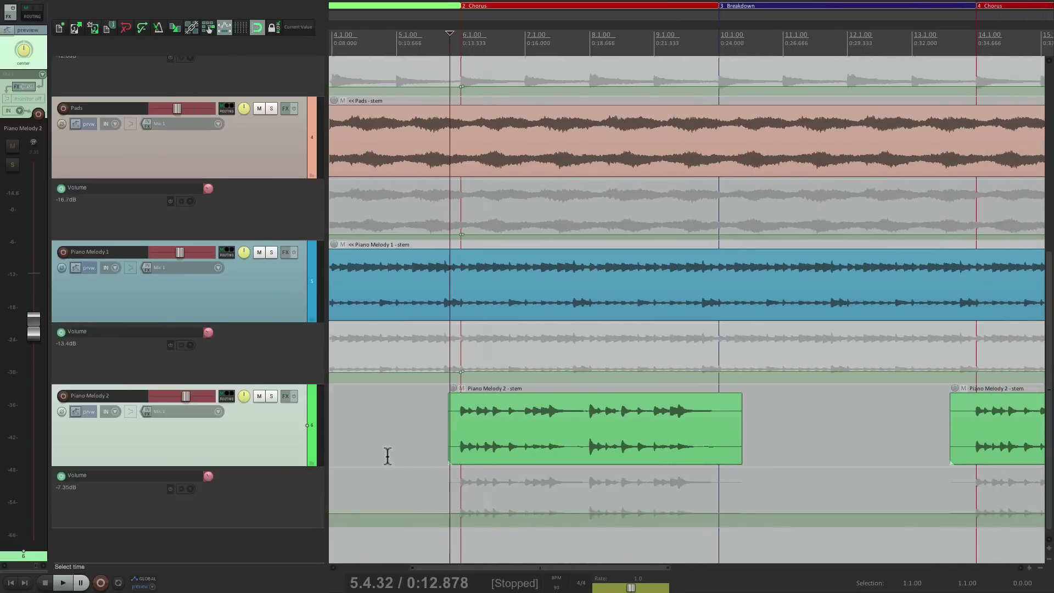
{"action": "key", "text": "space"}
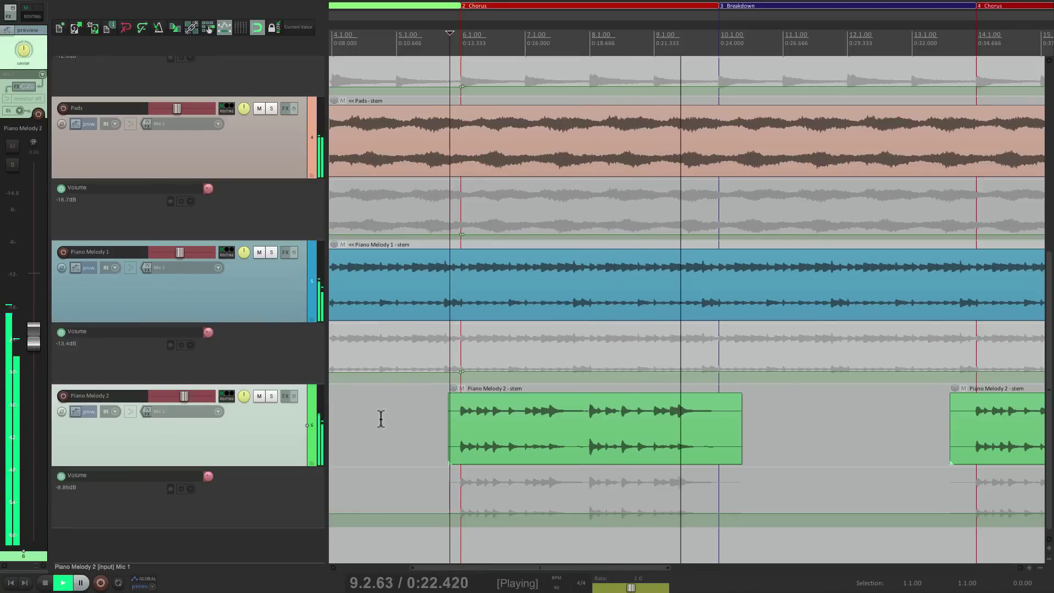
{"action": "key", "text": "space"}
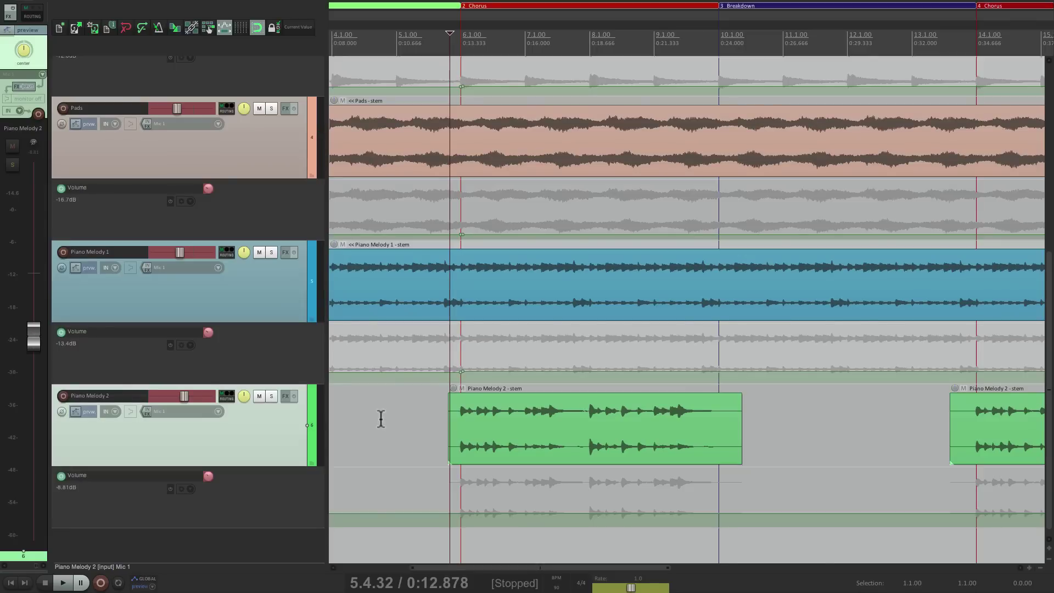
Step: Write current track volumes across the 6.1–10.1 chorus and set global automation to Read
{"action": "left_click_drag", "start_coordinate": [459, 210], "coordinate": [714, 214]}
{"action": "scroll", "coordinate": [629, 283], "scroll_direction": "up", "scroll_amount": 5}
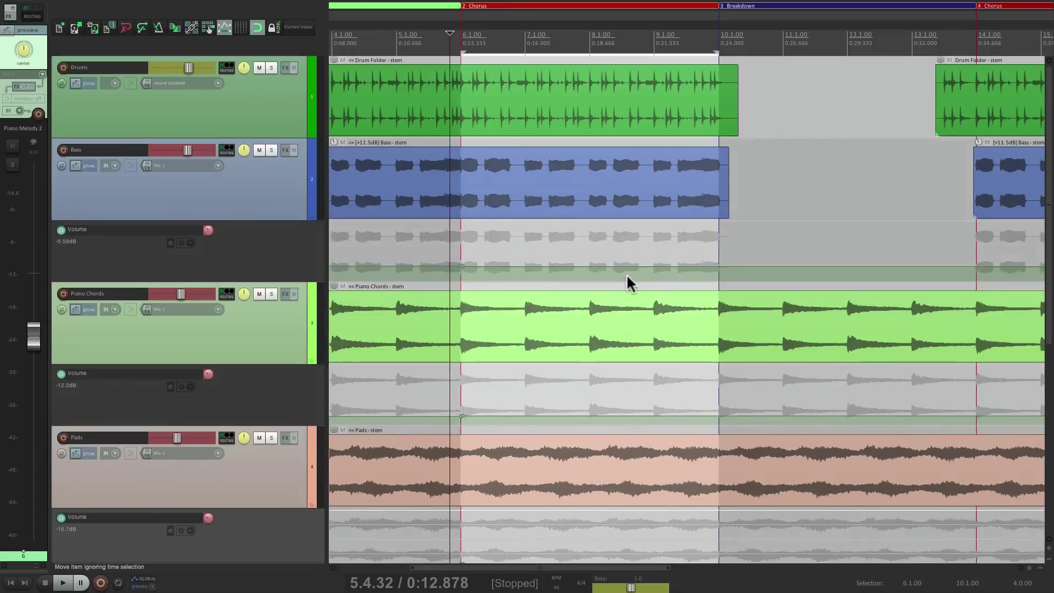
{"action": "left_click", "coordinate": [299, 28]}
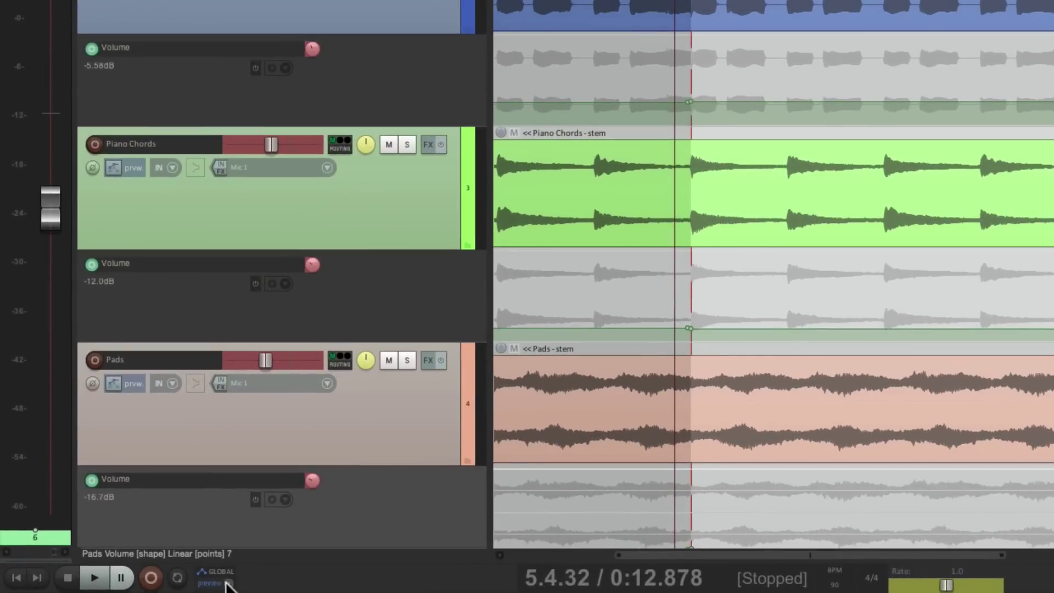
{"action": "left_click", "coordinate": [227, 583]}
{"action": "left_click", "coordinate": [245, 487]}
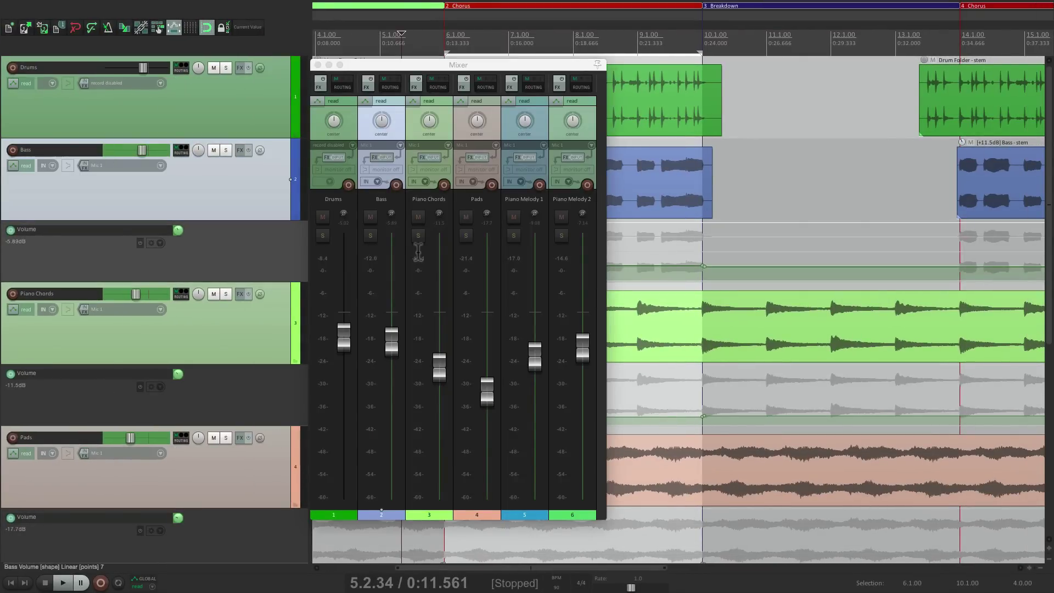
{"action": "key", "text": "space"}
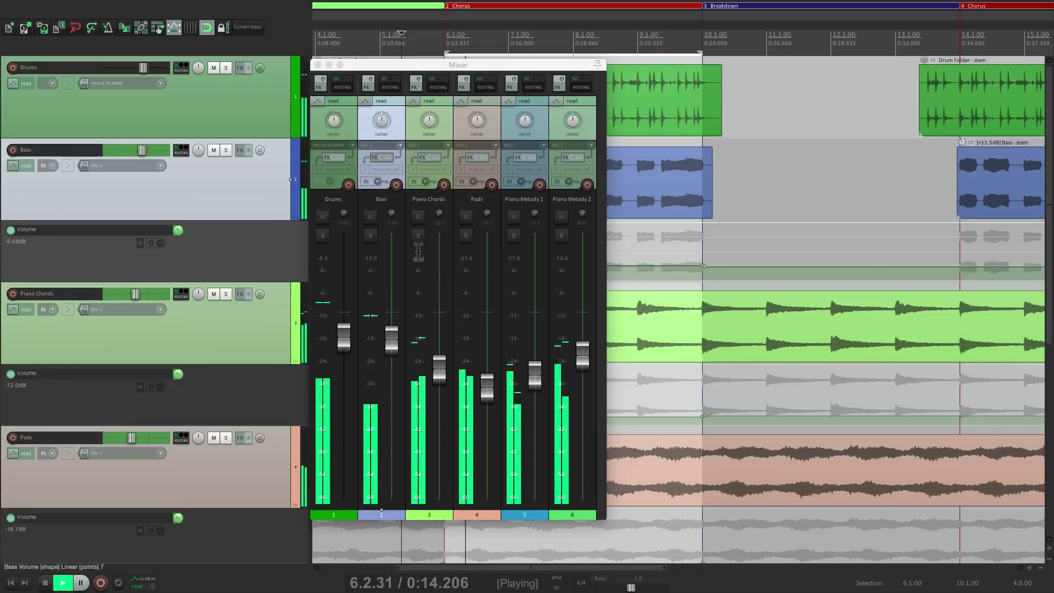
{"action": "key", "text": "space"}
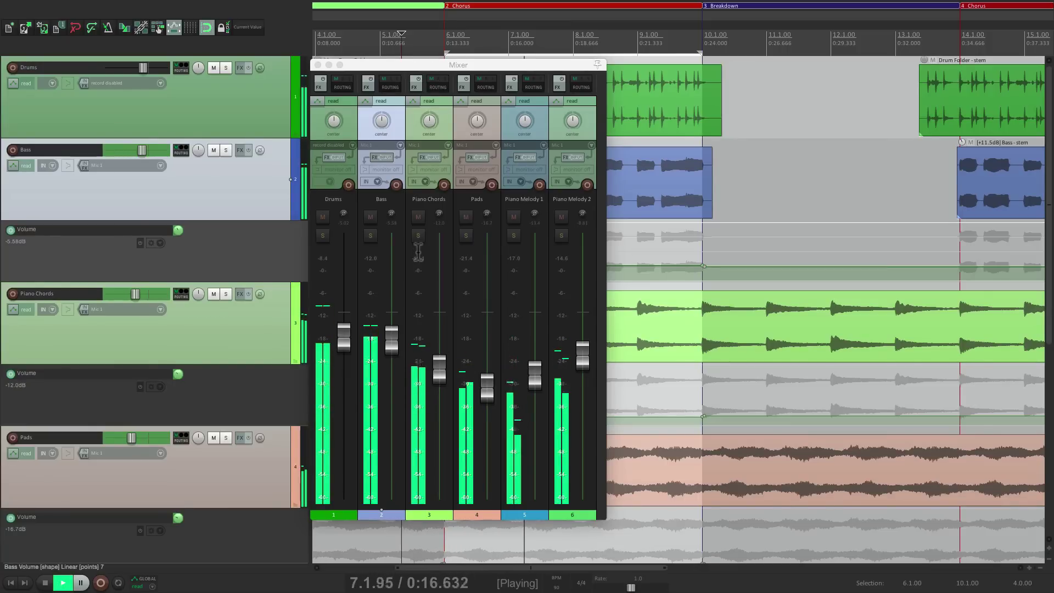
{"action": "key", "text": "space"}
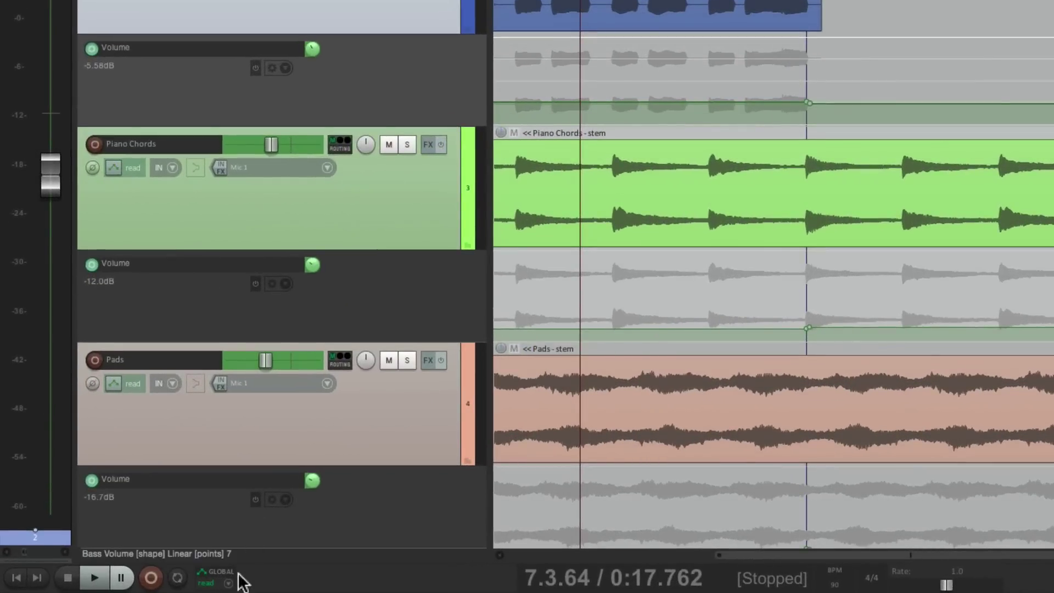
Step: Switch global automation to Latch Preview and mute the Pads and Piano Melody 1 tracks
{"action": "left_click", "coordinate": [236, 576]}
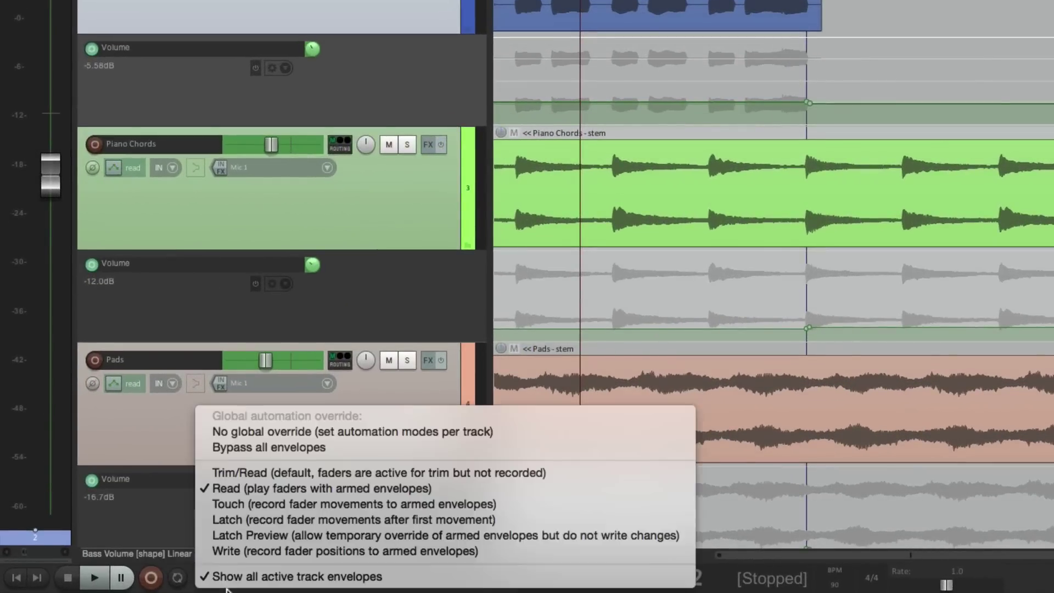
{"action": "left_click", "coordinate": [230, 539]}
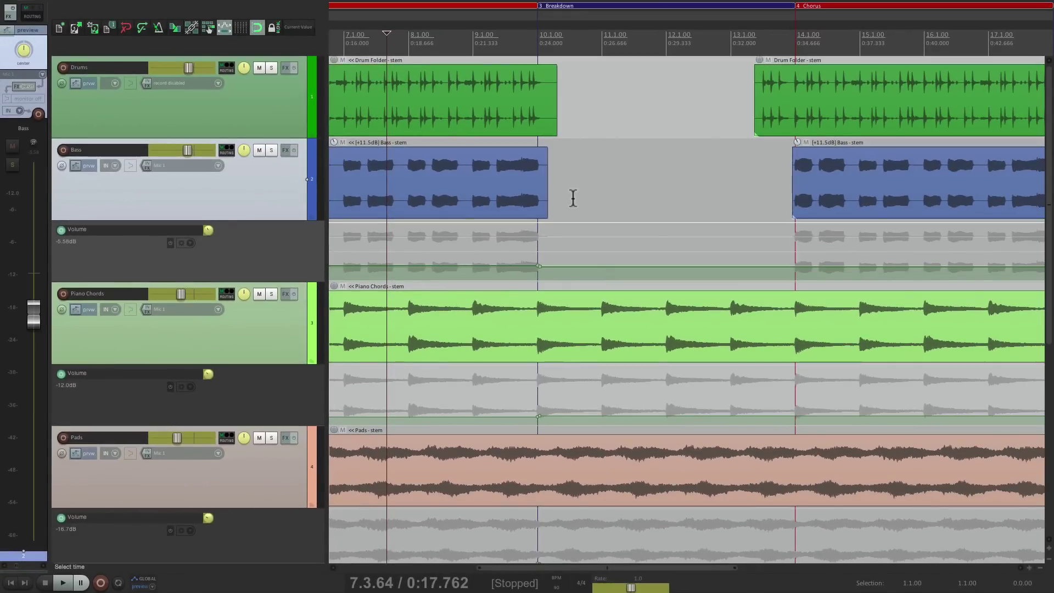
{"action": "scroll", "coordinate": [491, 271], "scroll_direction": "down", "scroll_amount": 3}
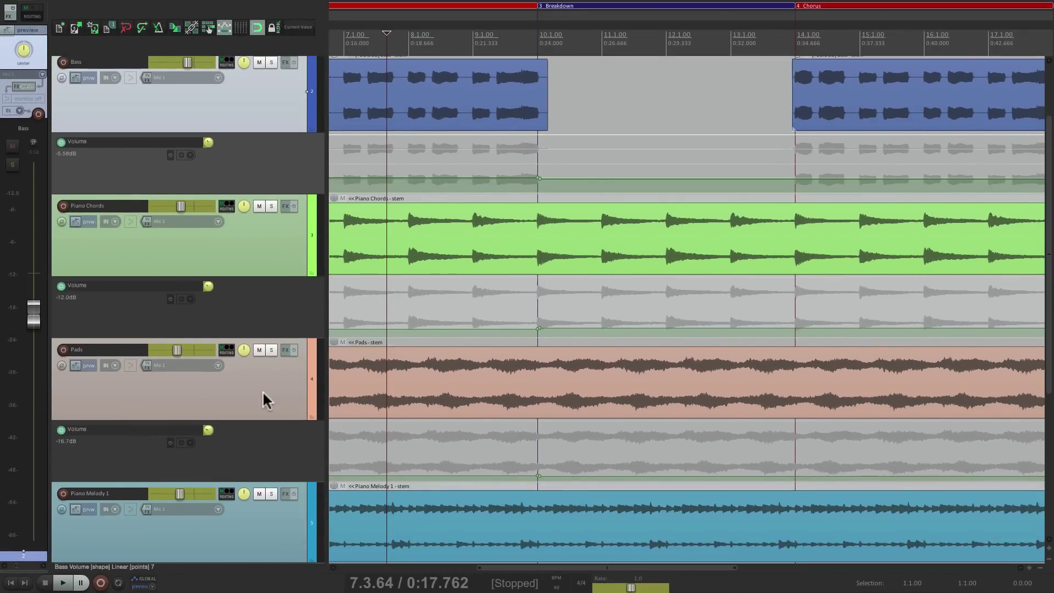
{"action": "left_click", "coordinate": [266, 399]}
{"action": "key", "text": "F5"}
{"action": "scroll", "coordinate": [394, 399], "scroll_direction": "down", "scroll_amount": 5}
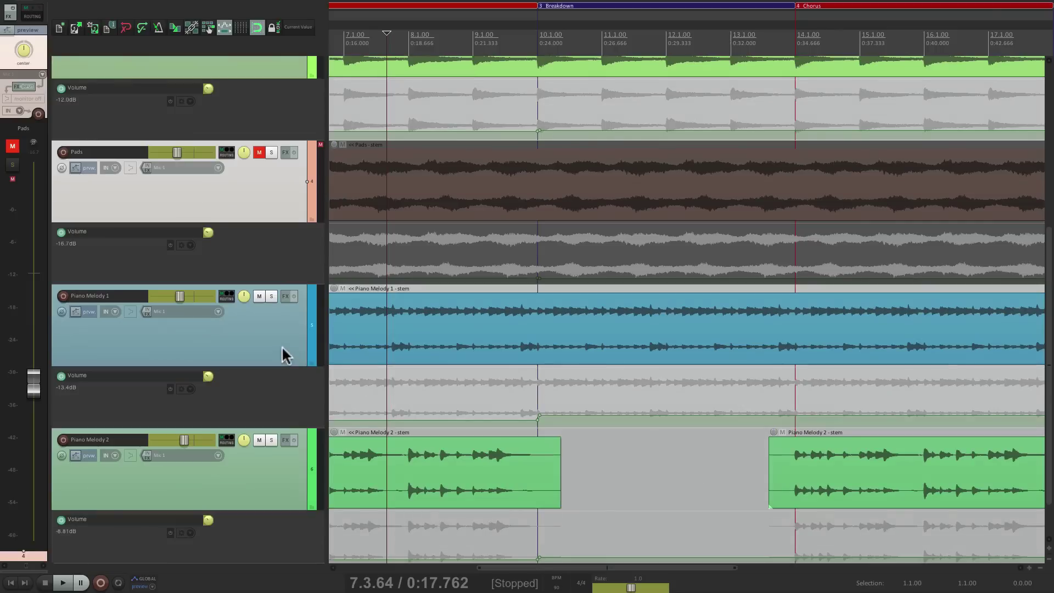
{"action": "left_click", "coordinate": [284, 356]}
{"action": "key", "text": "F5"}
Step: Select Piano Chords and play into the breakdown, lowering it to about -14.7 dB
{"action": "scroll", "coordinate": [447, 354], "scroll_direction": "up", "scroll_amount": 3}
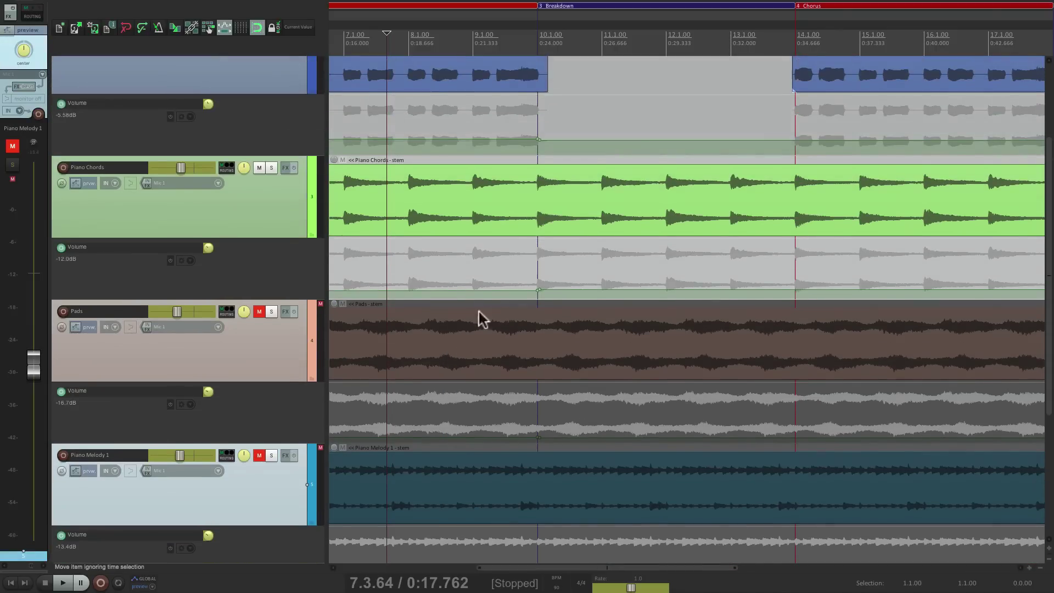
{"action": "left_click", "coordinate": [266, 192]}
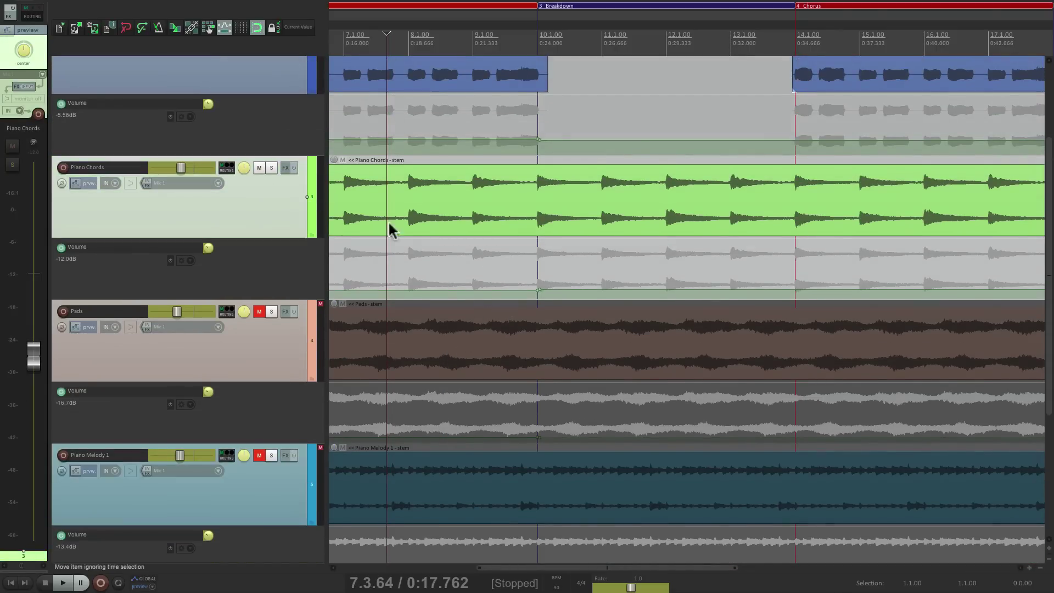
{"action": "left_click", "coordinate": [428, 268]}
{"action": "left_click", "coordinate": [525, 268]}
{"action": "key", "text": "space"}
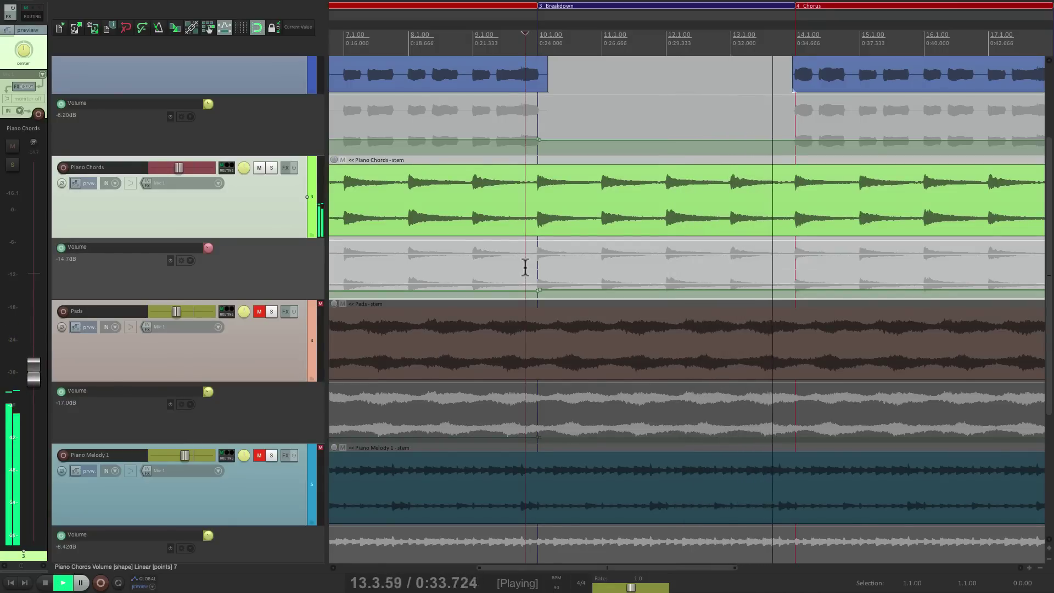
Step: Unmute Pads and audition its breakdown level at about -16.8 dB
{"action": "key", "text": "space"}
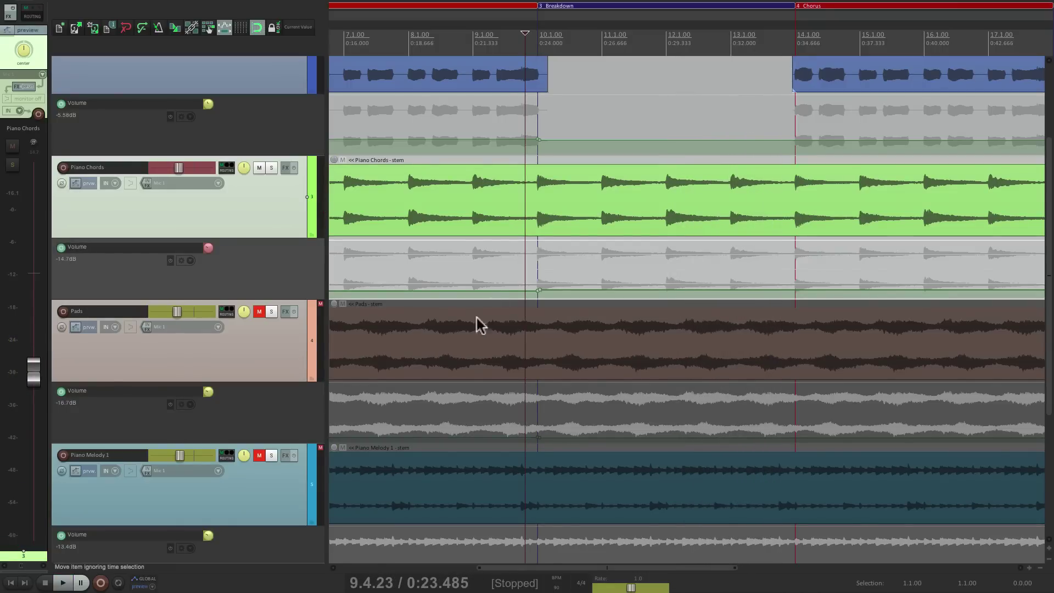
{"action": "left_click", "coordinate": [278, 348]}
{"action": "key", "text": "F5"}
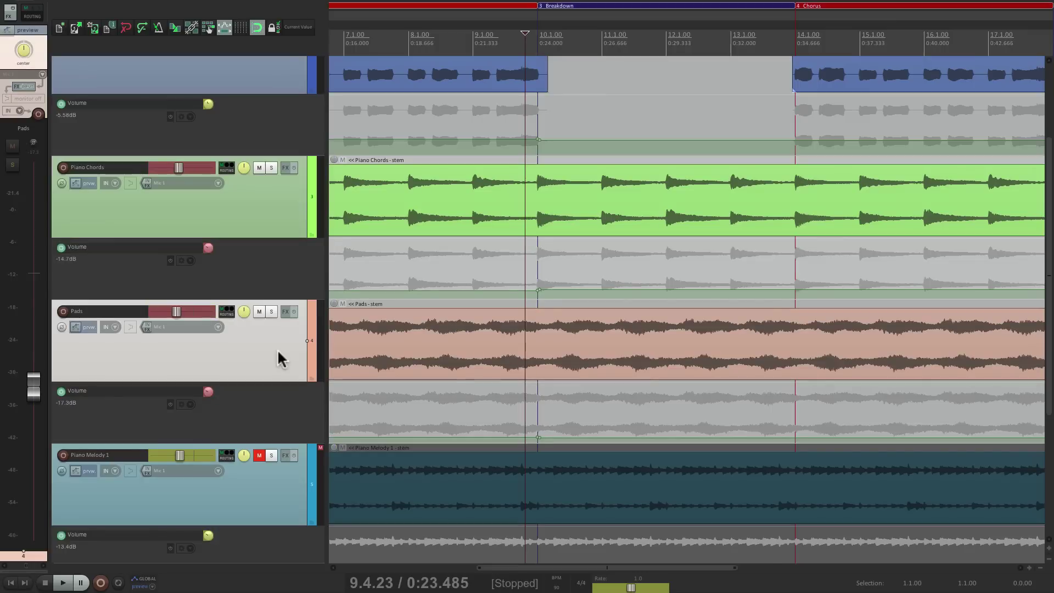
{"action": "key", "text": "space"}
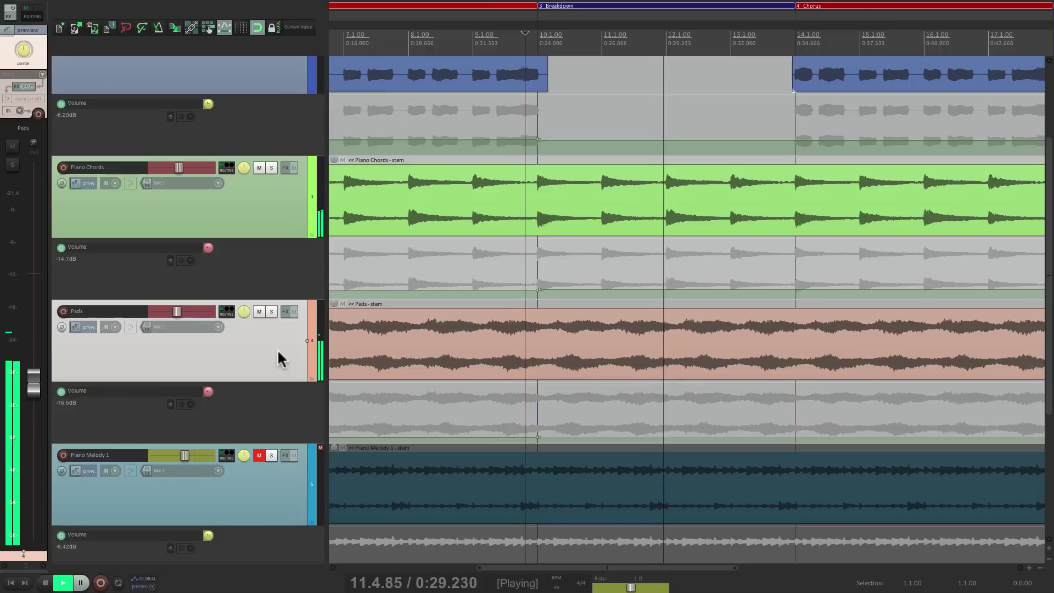
{"action": "key", "text": "space"}
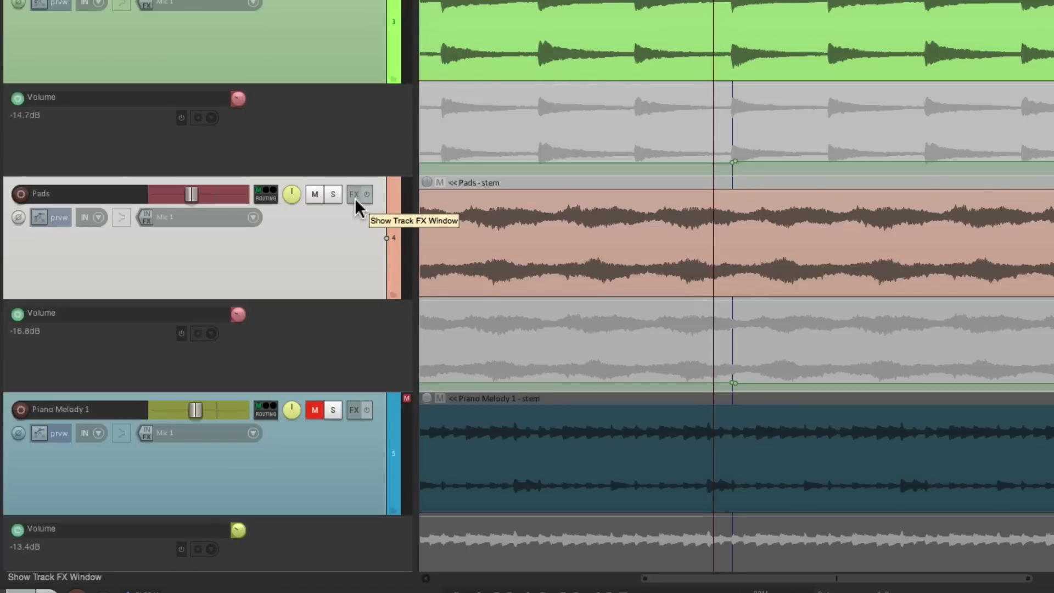
Step: Add ReaEQ to Pads with band 1 as a Low Pass filter at 3512.5 Hz
{"action": "left_click", "coordinate": [355, 198]}
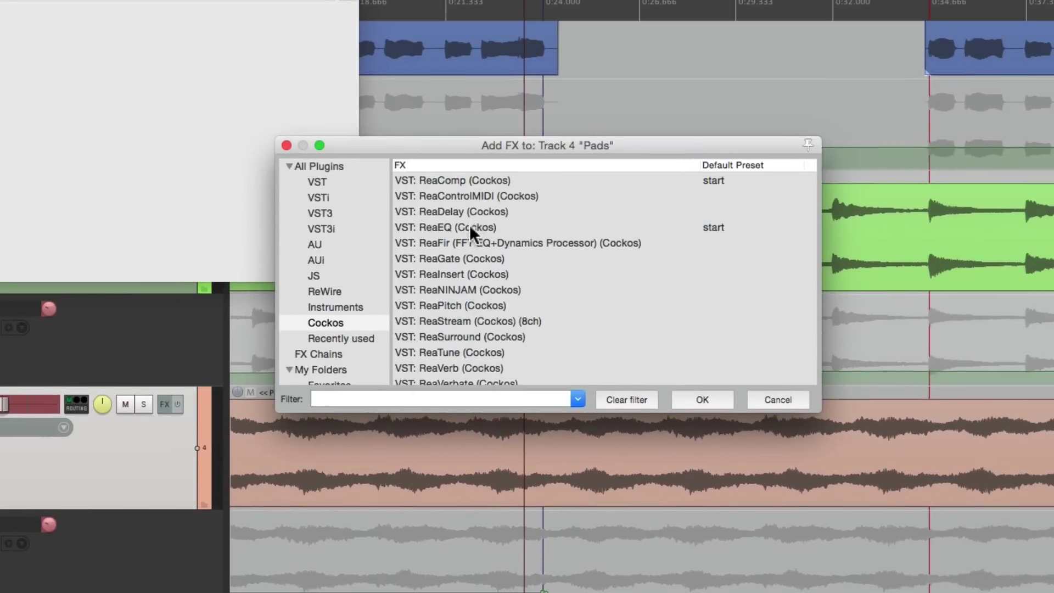
{"action": "double_click", "coordinate": [469, 227]}
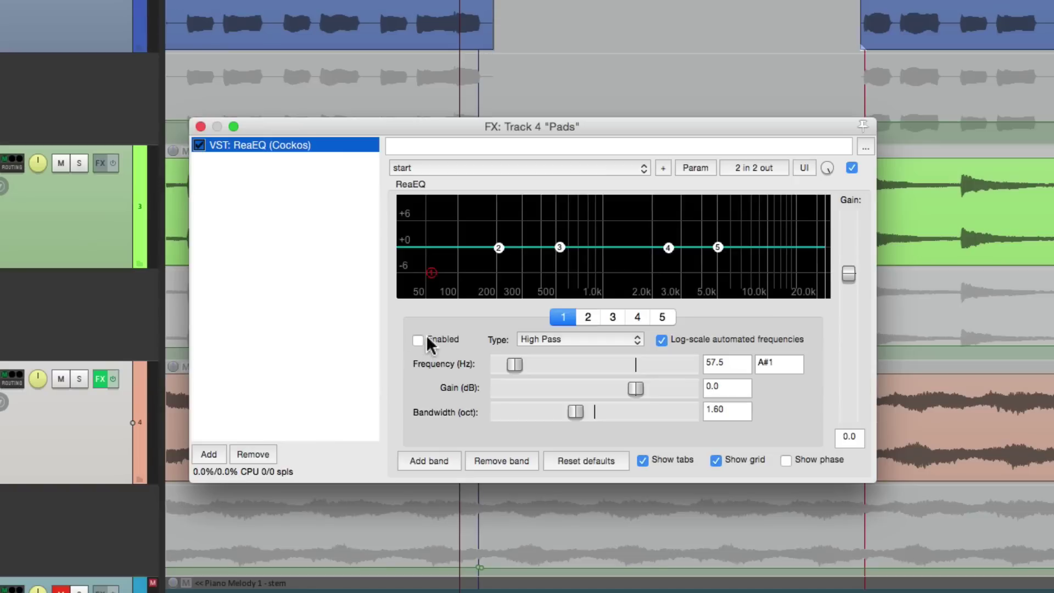
{"action": "left_click", "coordinate": [419, 341]}
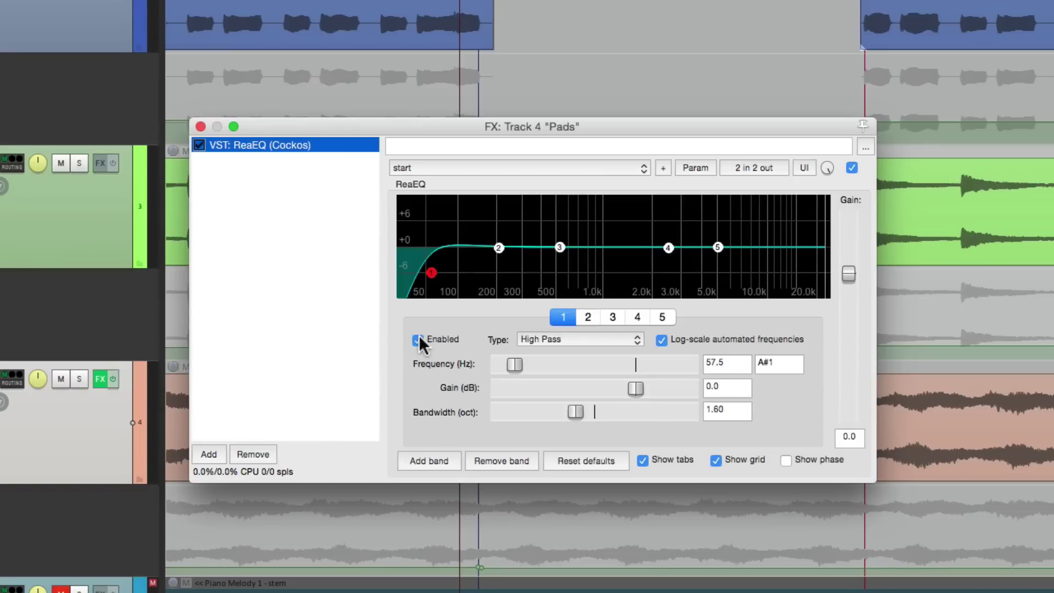
{"action": "left_click", "coordinate": [520, 341]}
{"action": "left_click", "coordinate": [561, 327]}
{"action": "left_click_drag", "start_coordinate": [515, 364], "coordinate": [586, 366]}
Step: Audition Pads soloed, raise the cutoff to 3893.6 Hz, then unsolo and replay the breakdown
{"action": "key", "text": "space"}
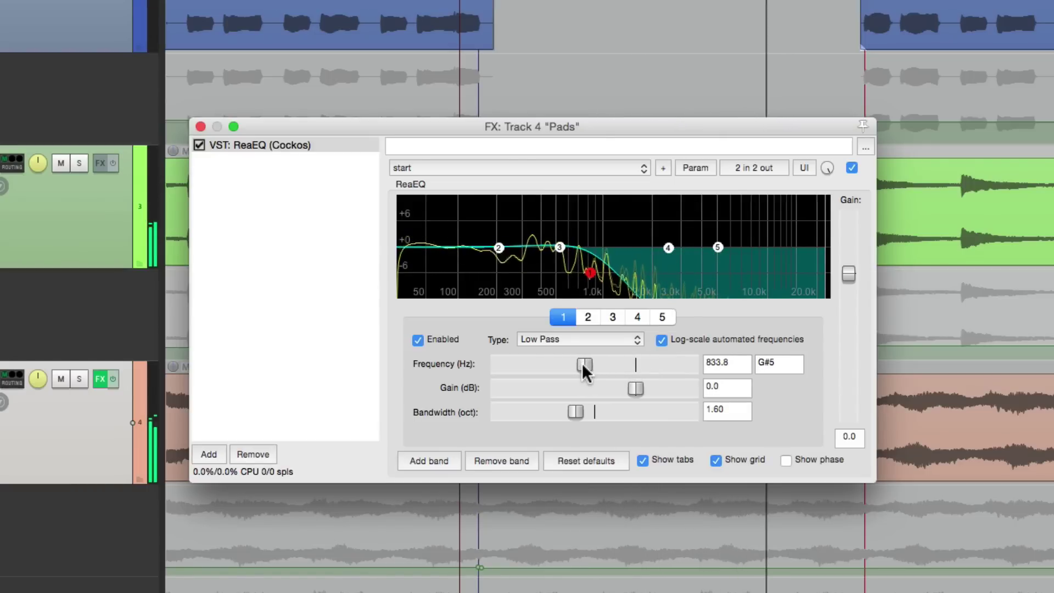
{"action": "left_click", "coordinate": [85, 378]}
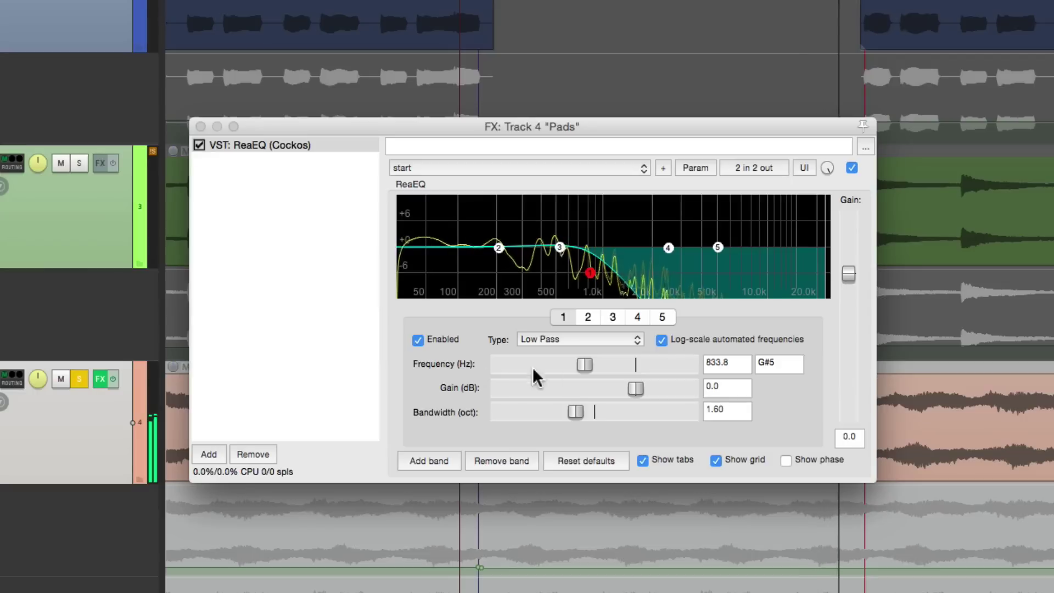
{"action": "mouse_move", "coordinate": [583, 362]}
{"action": "left_mouse_down"}
{"action": "mouse_move", "coordinate": [681, 364]}
{"action": "mouse_move", "coordinate": [598, 364]}
{"action": "left_mouse_up"}
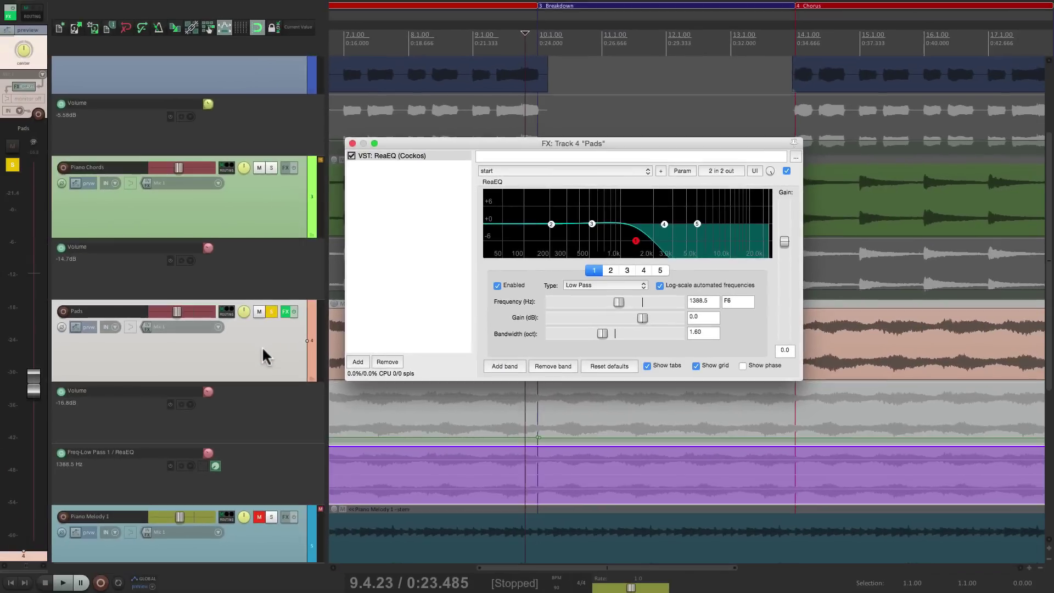
{"action": "left_click", "coordinate": [74, 426]}
{"action": "left_click", "coordinate": [272, 312]}
{"action": "key", "text": "space"}
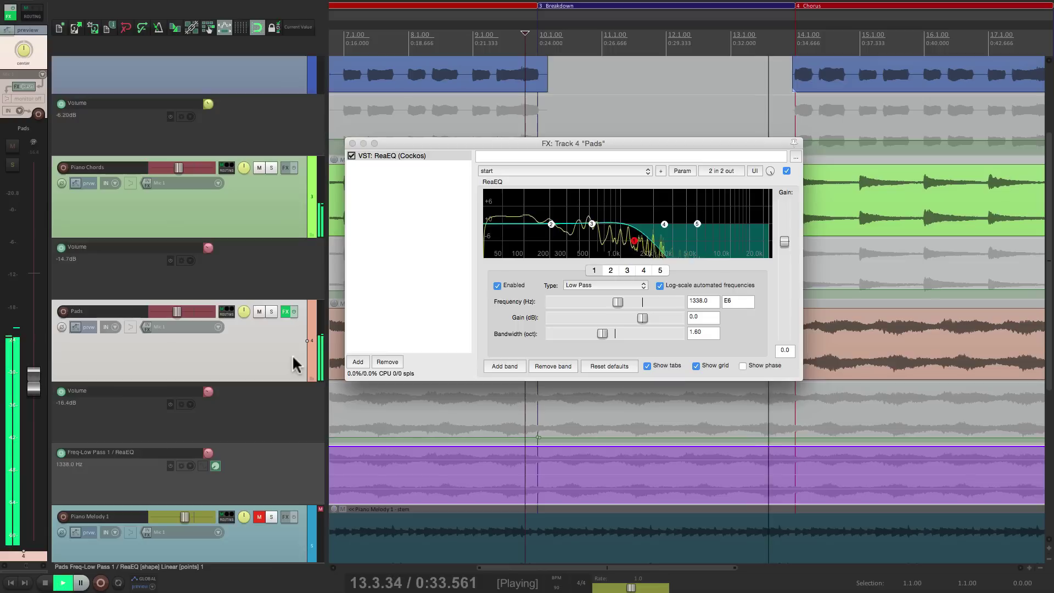
{"action": "key", "text": "space"}
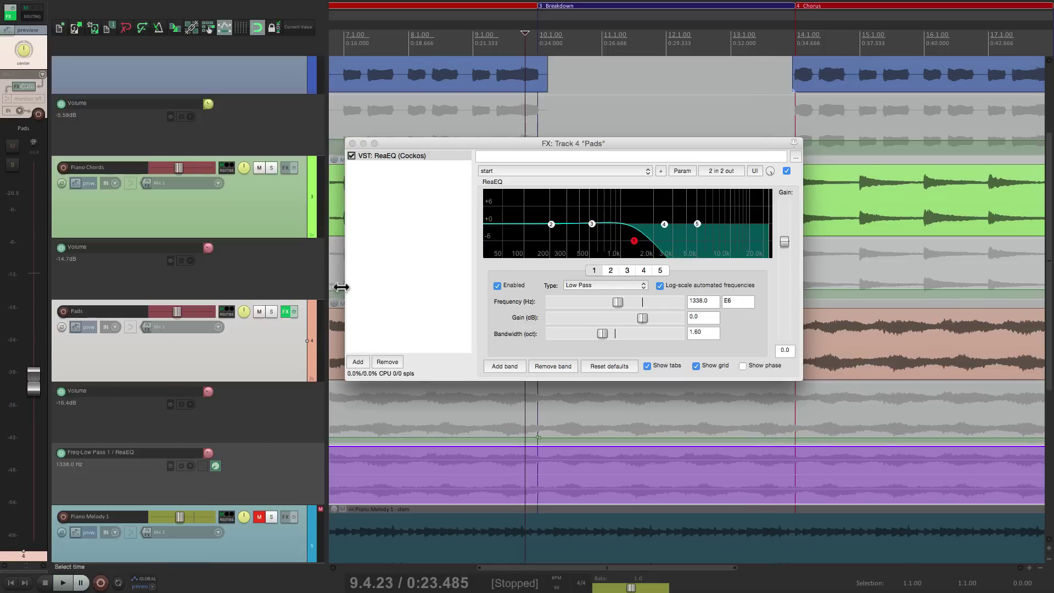
Step: Close the Pads EQ, select Piano Melody 1, and play the breakdown to raise it toward -11.4 dB
{"action": "left_click", "coordinate": [352, 143]}
{"action": "scroll", "coordinate": [516, 332], "scroll_direction": "down", "scroll_amount": 5}
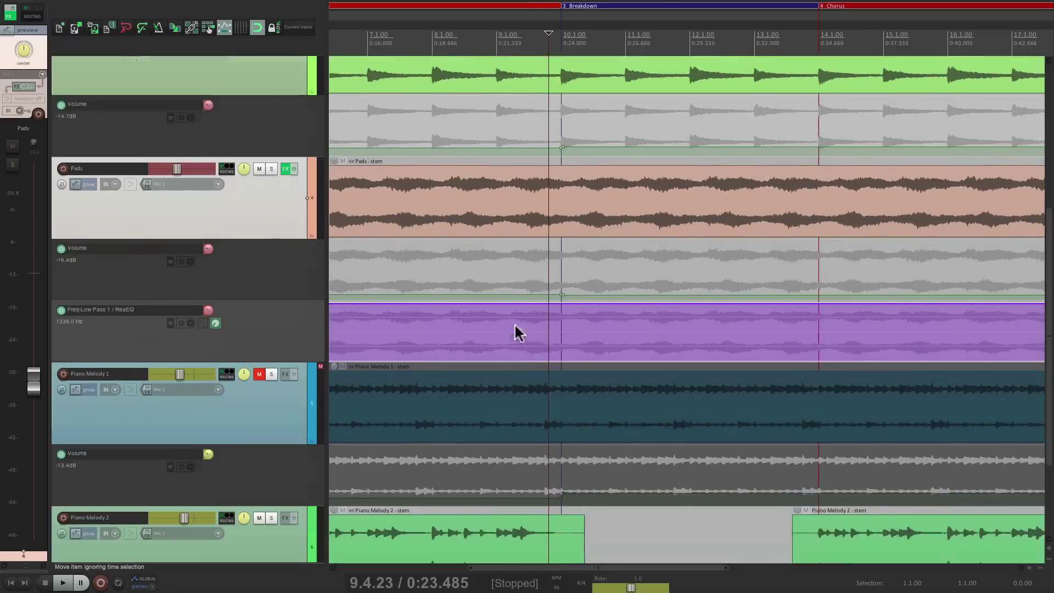
{"action": "left_click", "coordinate": [288, 292]}
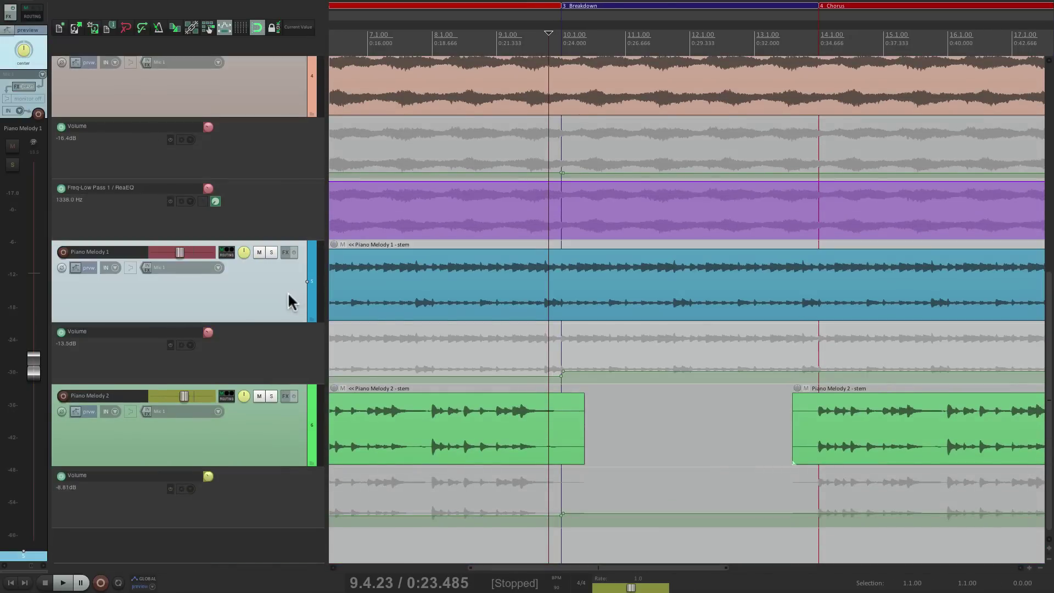
{"action": "key", "text": "space"}
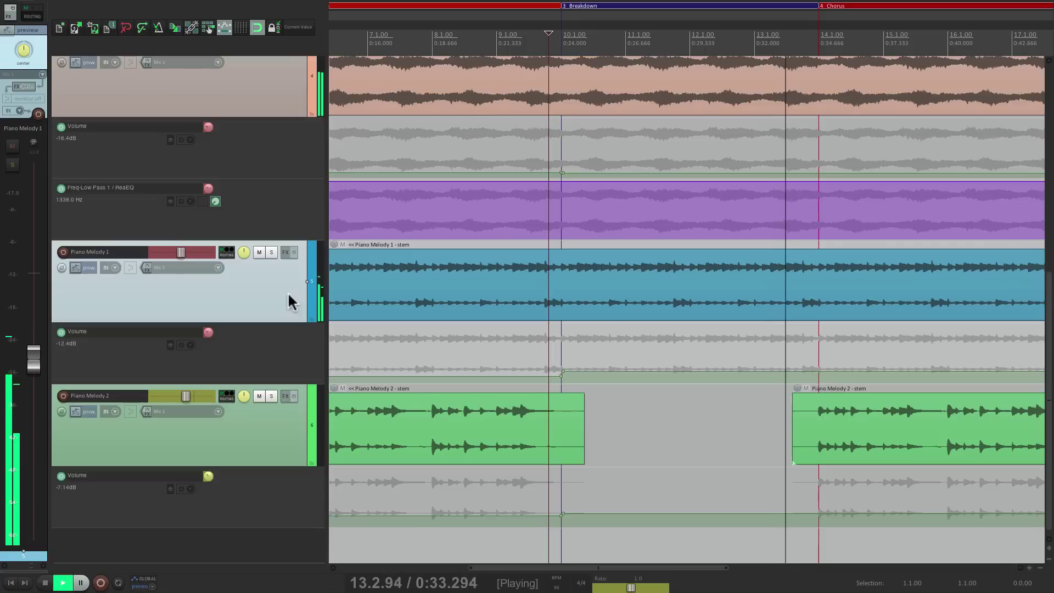
Step: Write the previewed levels and low-pass cutoff across 10.1.00–14.1.00
{"action": "key", "text": "space"}
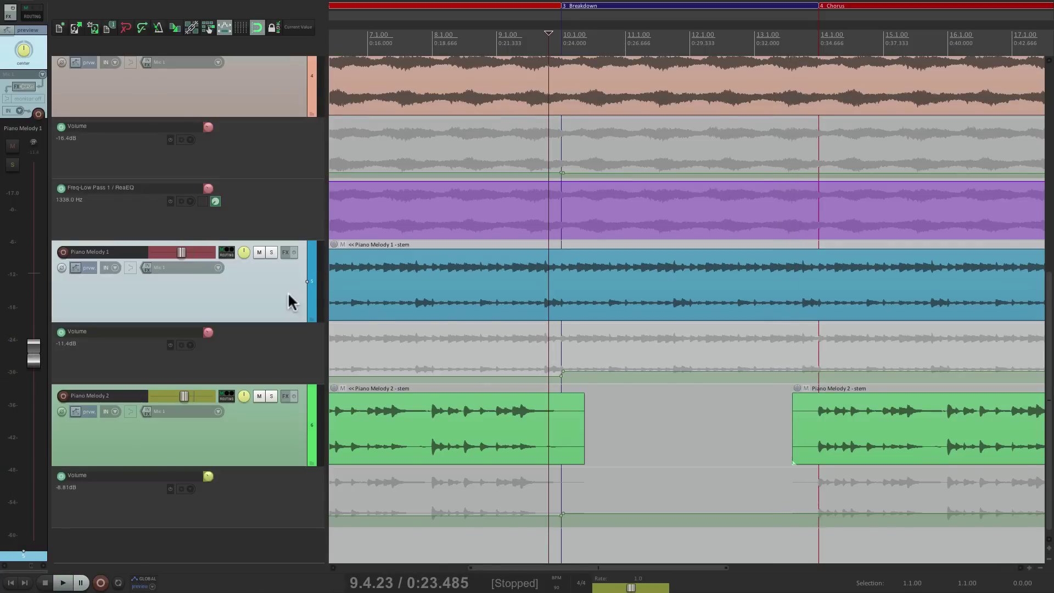
{"action": "left_click_drag", "start_coordinate": [556, 141], "coordinate": [817, 142]}
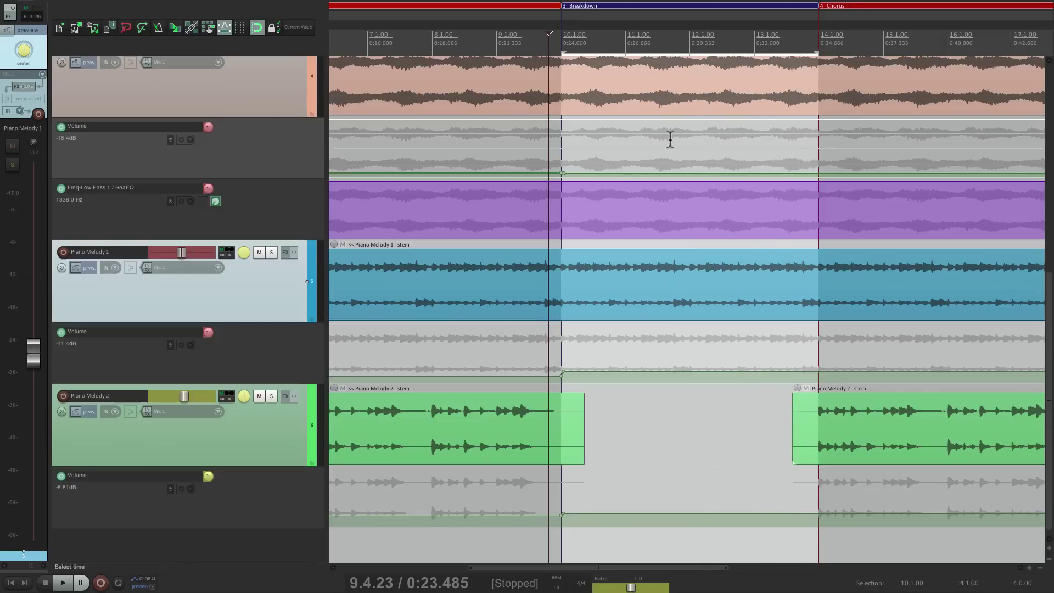
{"action": "left_click", "coordinate": [303, 26]}
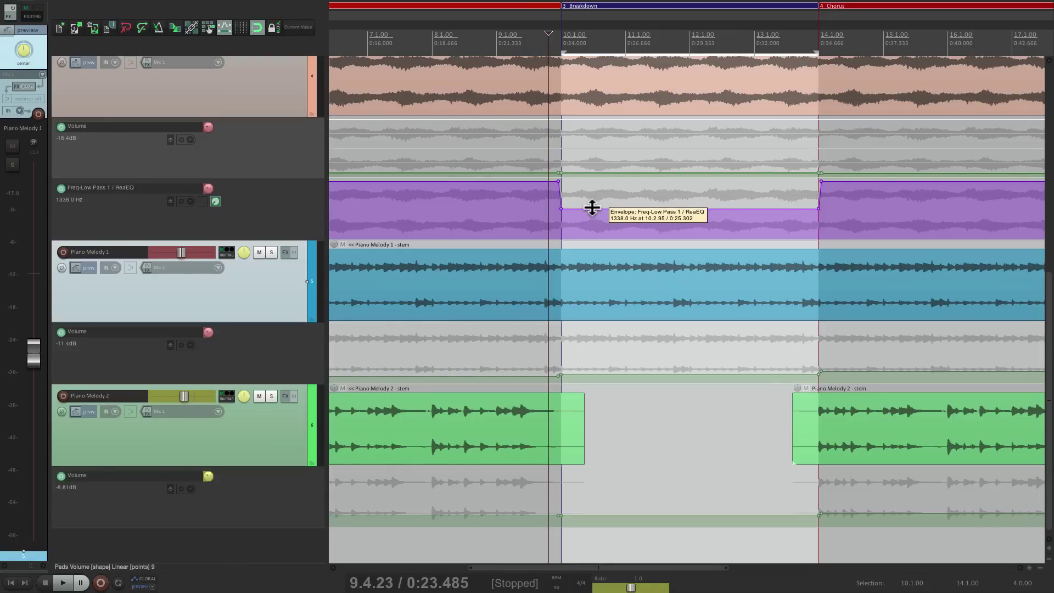
Step: Place the cursor before the breakdown, set global automation to Read, and open the floating mixer
{"action": "left_click", "coordinate": [511, 217]}
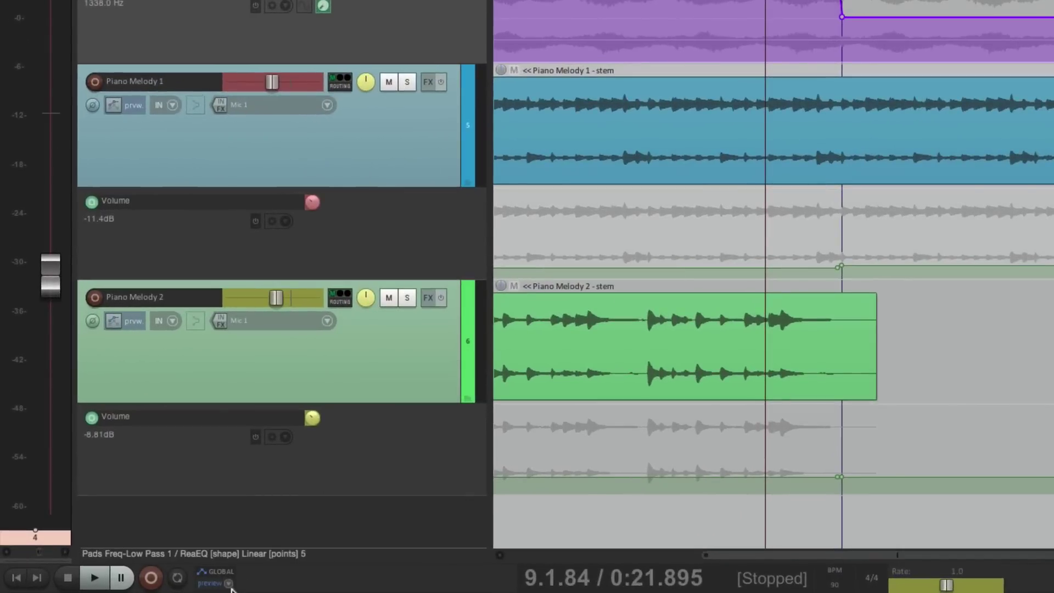
{"action": "left_click", "coordinate": [229, 584]}
{"action": "left_click", "coordinate": [254, 487]}
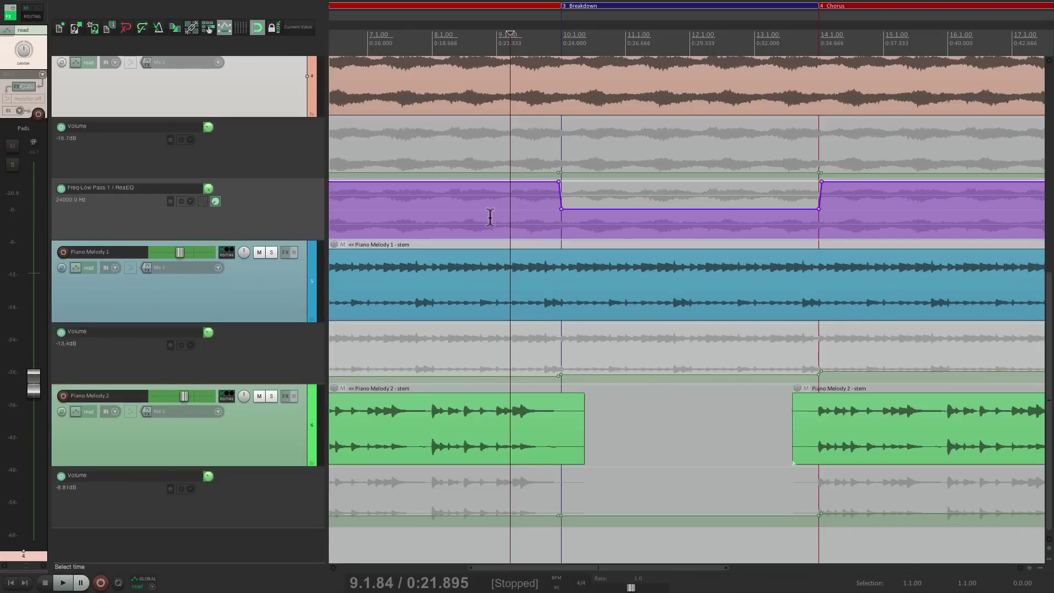
{"action": "key", "text": "ctrl+m"}
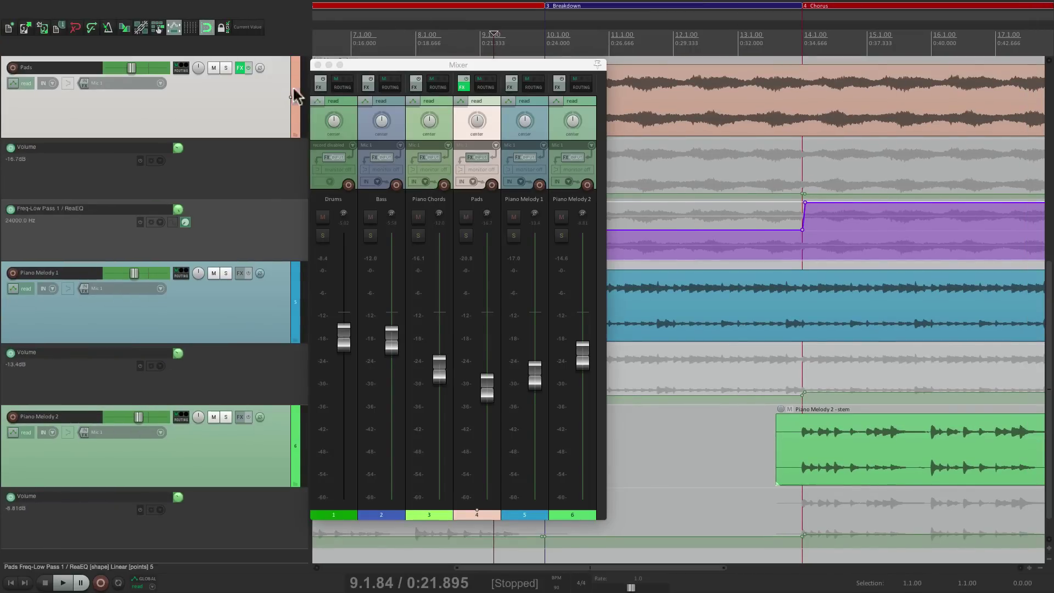
Step: Open the Pads ReaEQ and replay the breakdown to check the 24000–1338 Hz low-pass change
{"action": "left_click", "coordinate": [240, 68]}
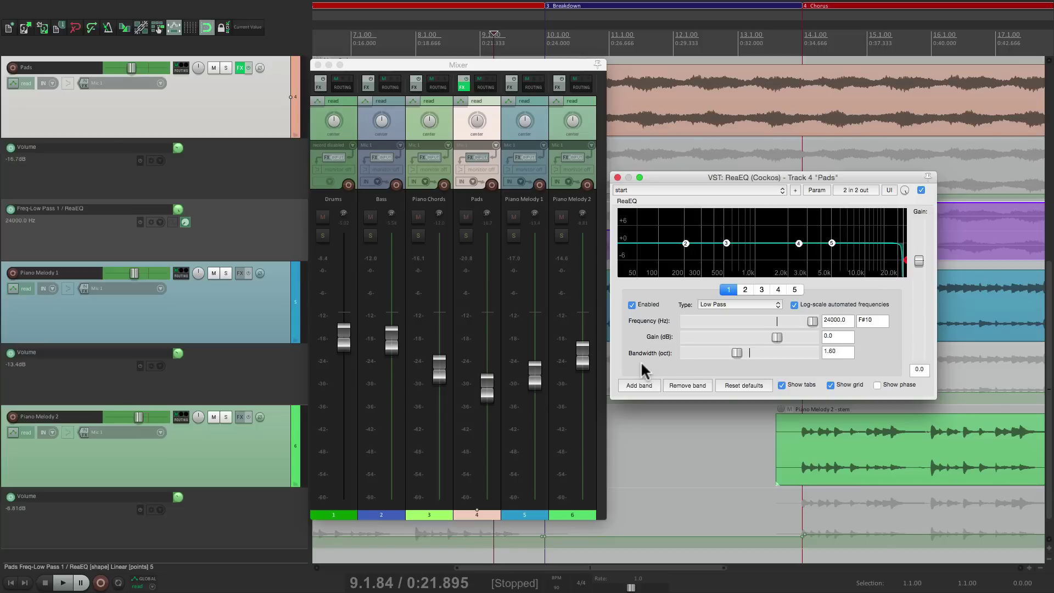
{"action": "key", "text": "space"}
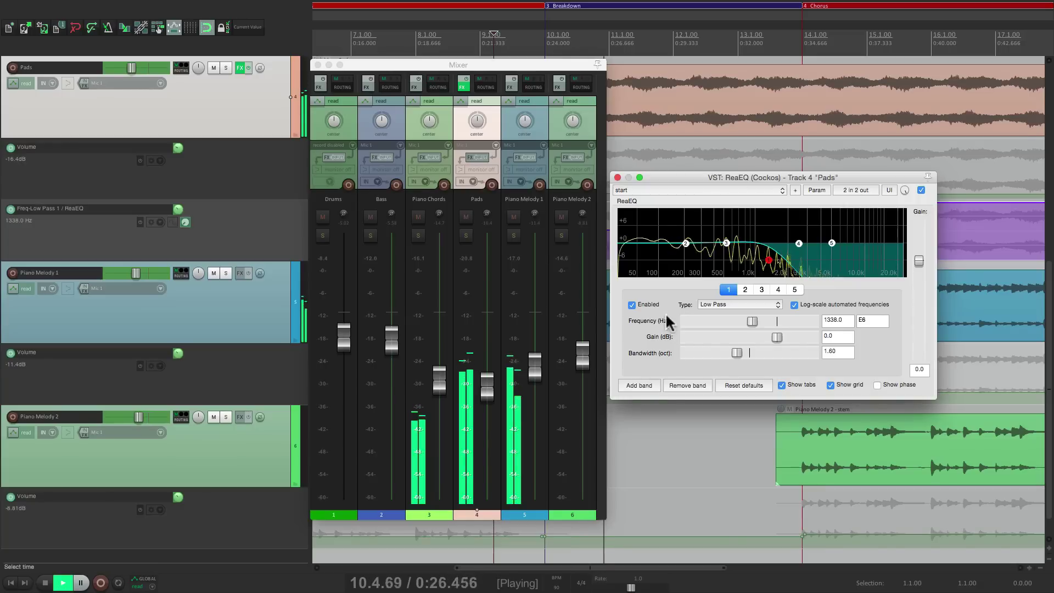
{"action": "key", "text": "space"}
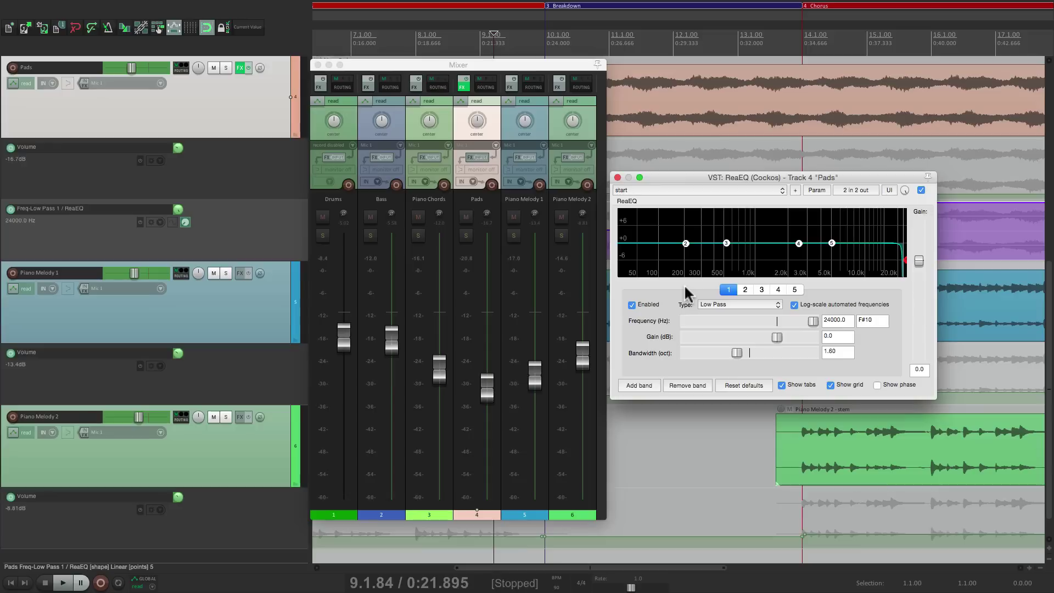
{"action": "key", "text": "space"}
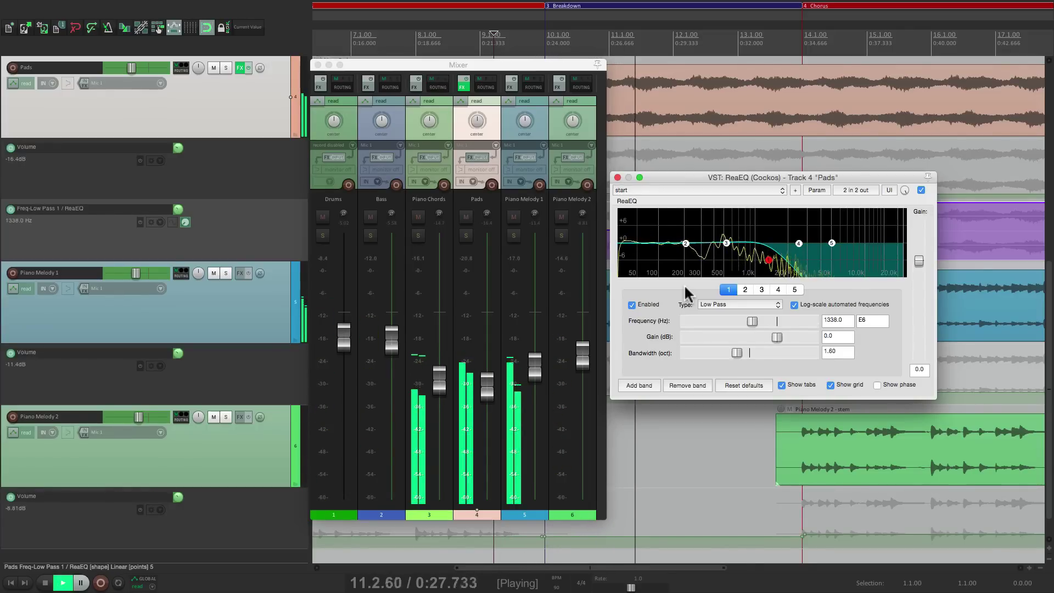
{"action": "key", "text": "space"}
{"action": "key", "text": "space"}
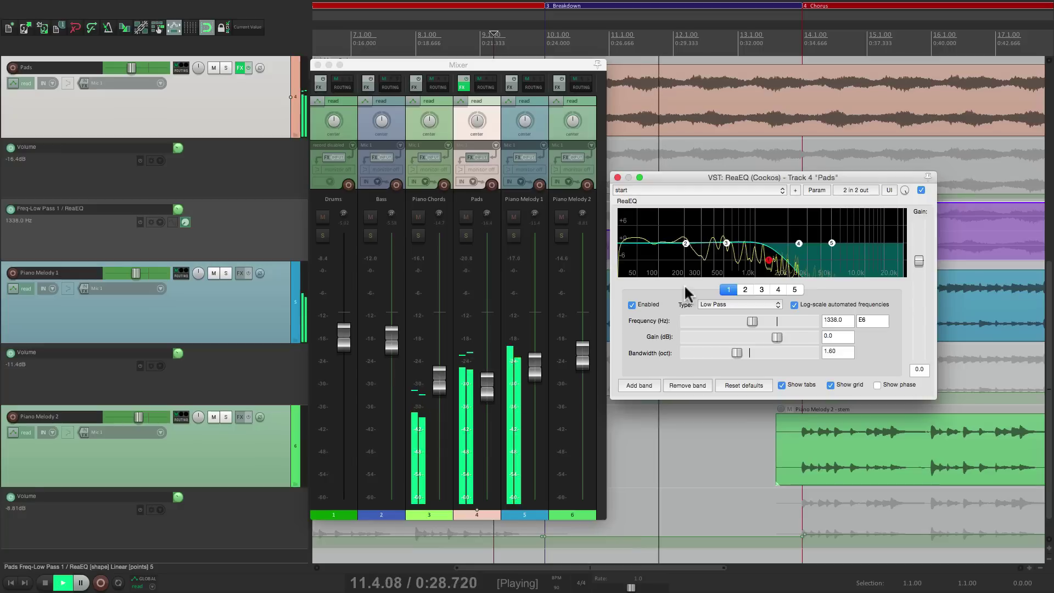
{"action": "key", "text": "space"}
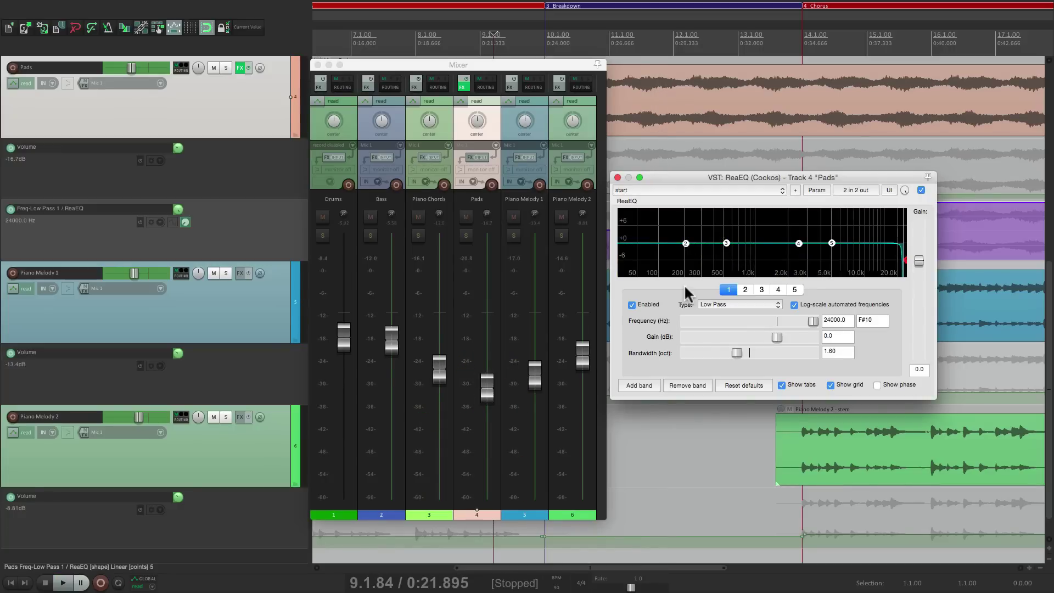
Step: Return to the docked-mixer screenset and select the Pads Volume envelope
{"action": "key", "text": "F7"}
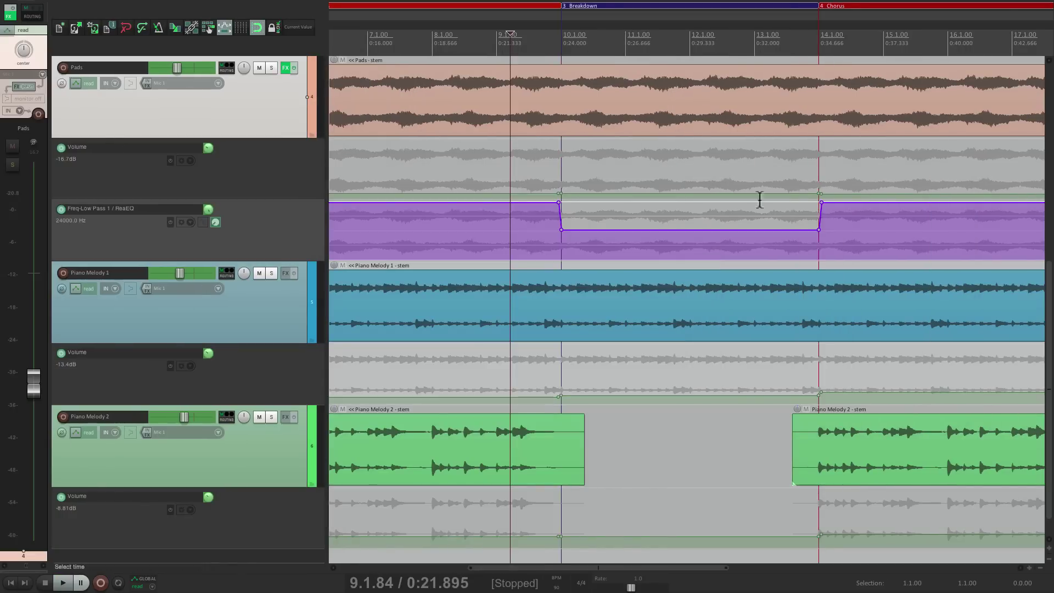
{"action": "scroll", "coordinate": [543, 119], "scroll_direction": "down", "scroll_amount": 4}
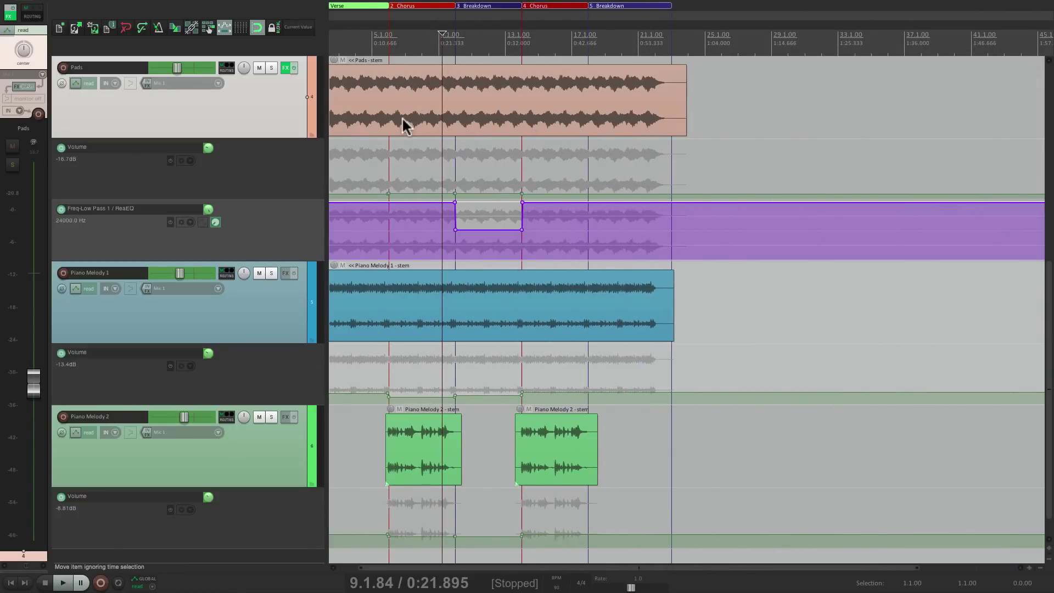
{"action": "scroll", "coordinate": [404, 125], "scroll_direction": "up", "scroll_amount": 3}
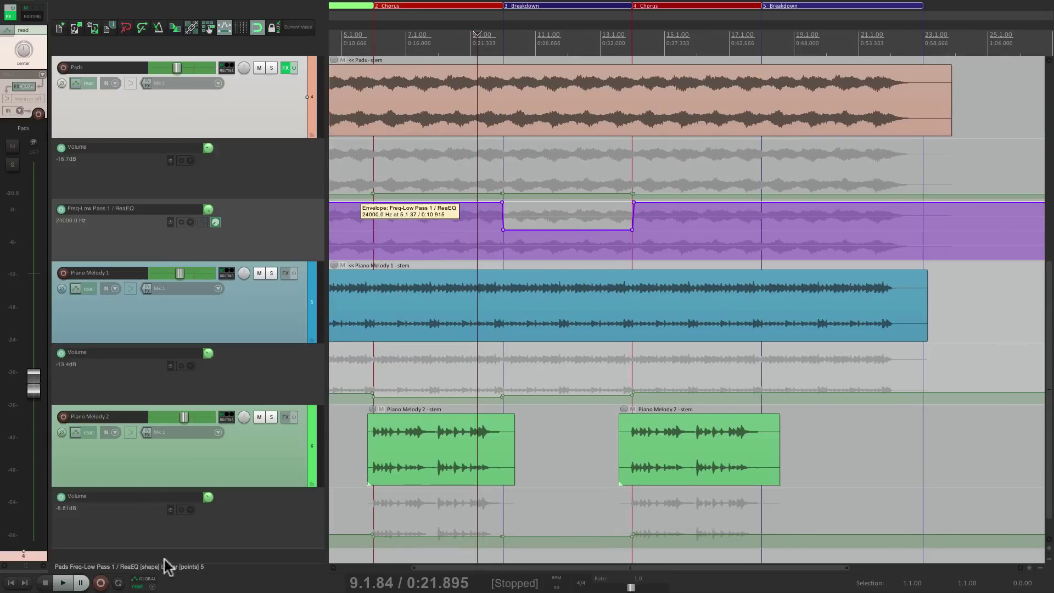
{"action": "left_click", "coordinate": [438, 179]}
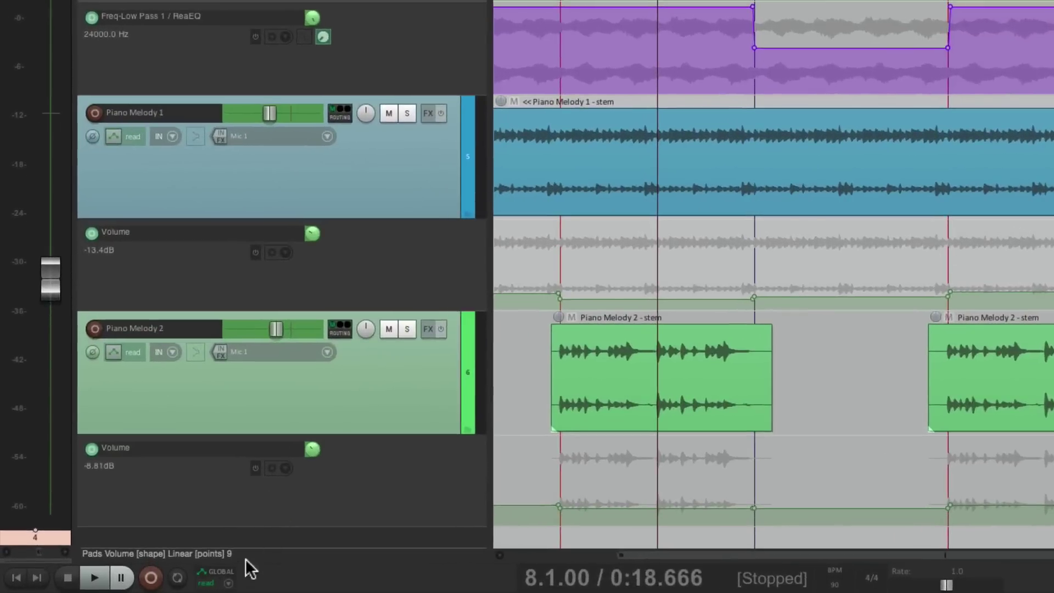
Step: Write the previewed values into the second chorus 14.1–18.1 under Latch Preview, then return to Read
{"action": "left_click", "coordinate": [231, 583]}
{"action": "left_click", "coordinate": [232, 532]}
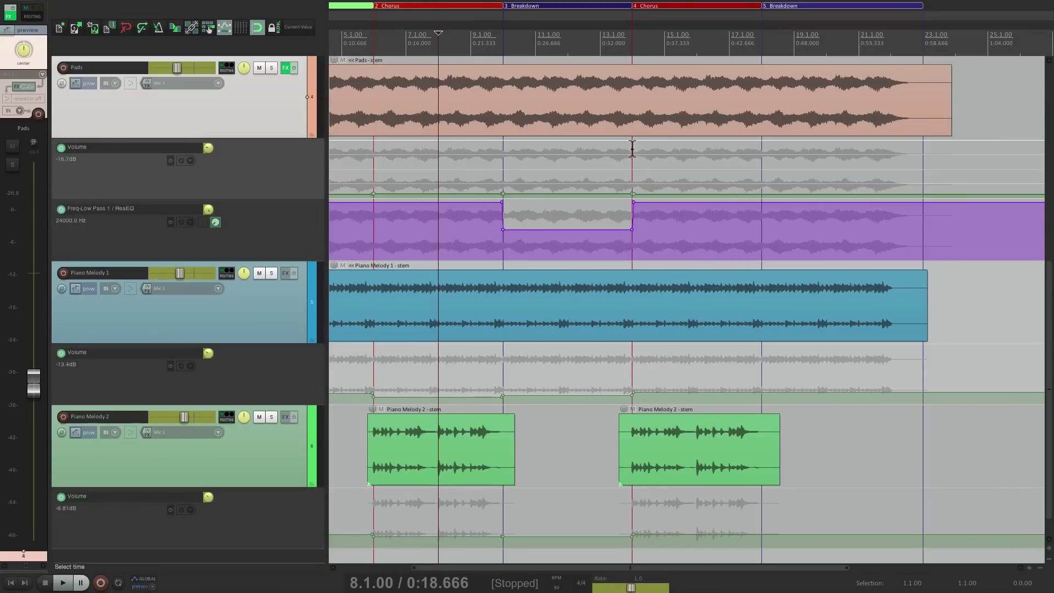
{"action": "left_click_drag", "start_coordinate": [632, 149], "coordinate": [758, 145]}
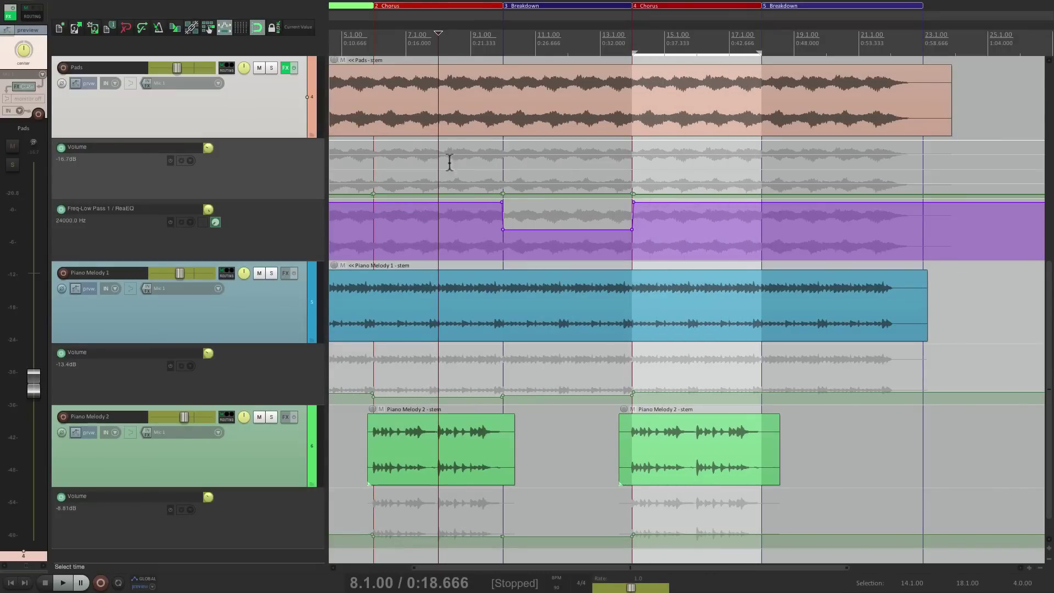
{"action": "left_click", "coordinate": [302, 28]}
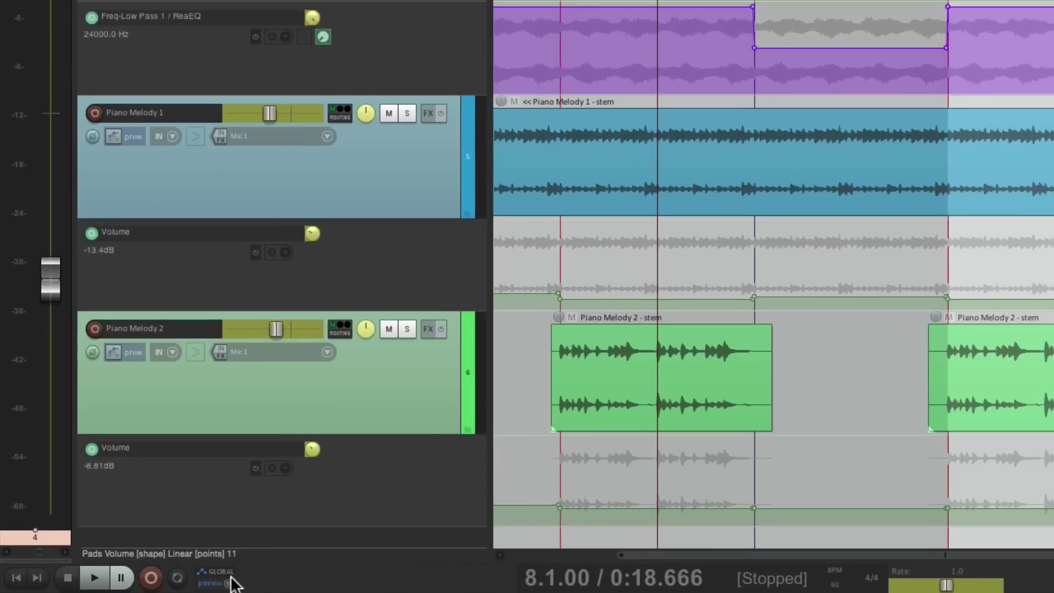
{"action": "left_click", "coordinate": [144, 579]}
{"action": "left_click", "coordinate": [260, 488]}
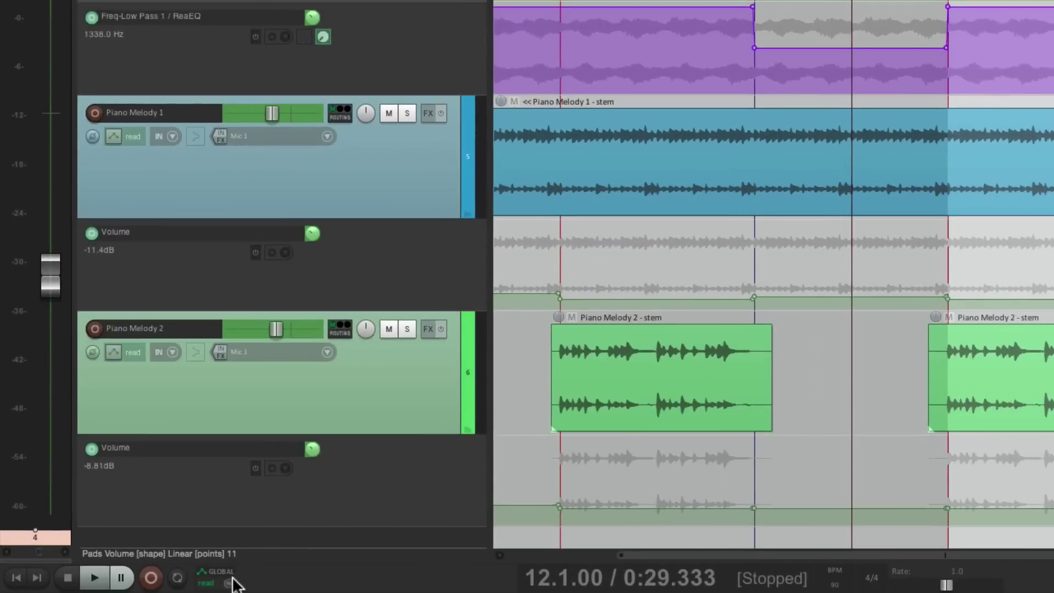
Step: Write the 1338 Hz low-pass cutoff across bars 18–23 under Latch Preview, then clear the selection
{"action": "left_click", "coordinate": [231, 583]}
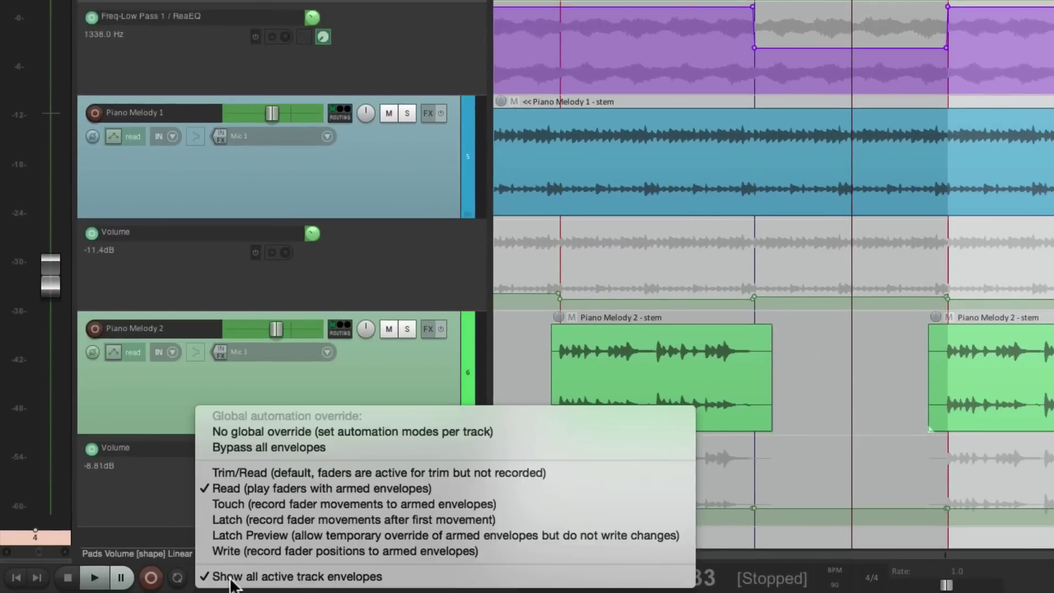
{"action": "left_click", "coordinate": [248, 534]}
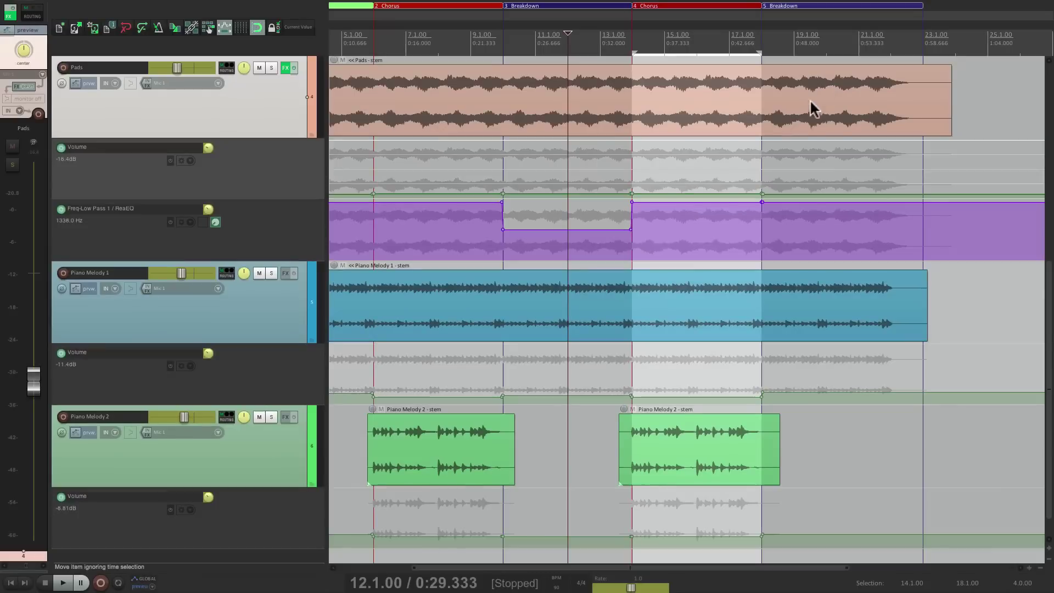
{"action": "left_click_drag", "start_coordinate": [763, 147], "coordinate": [921, 135]}
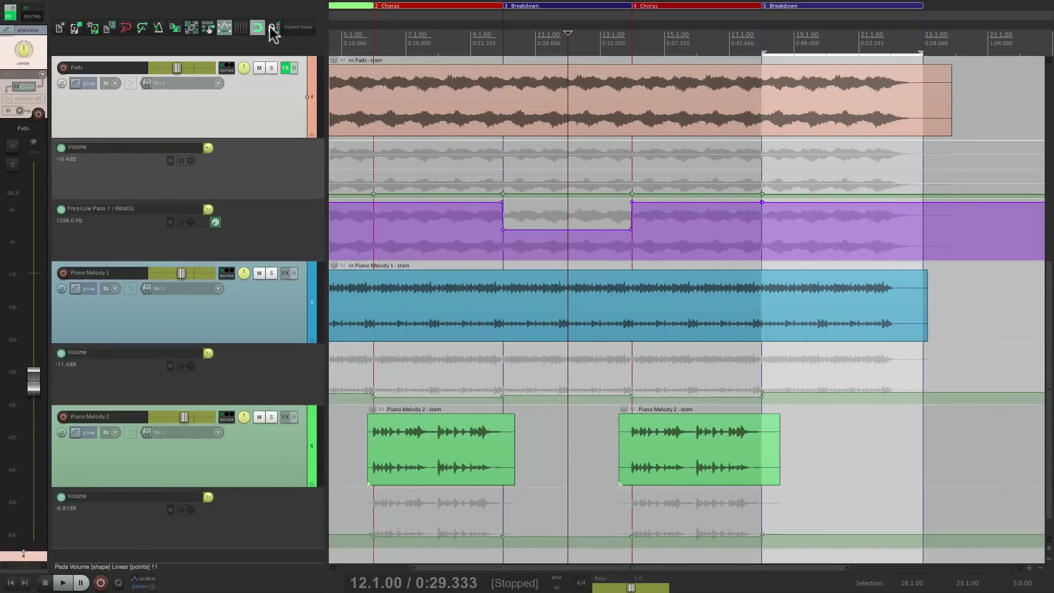
{"action": "left_click", "coordinate": [299, 29]}
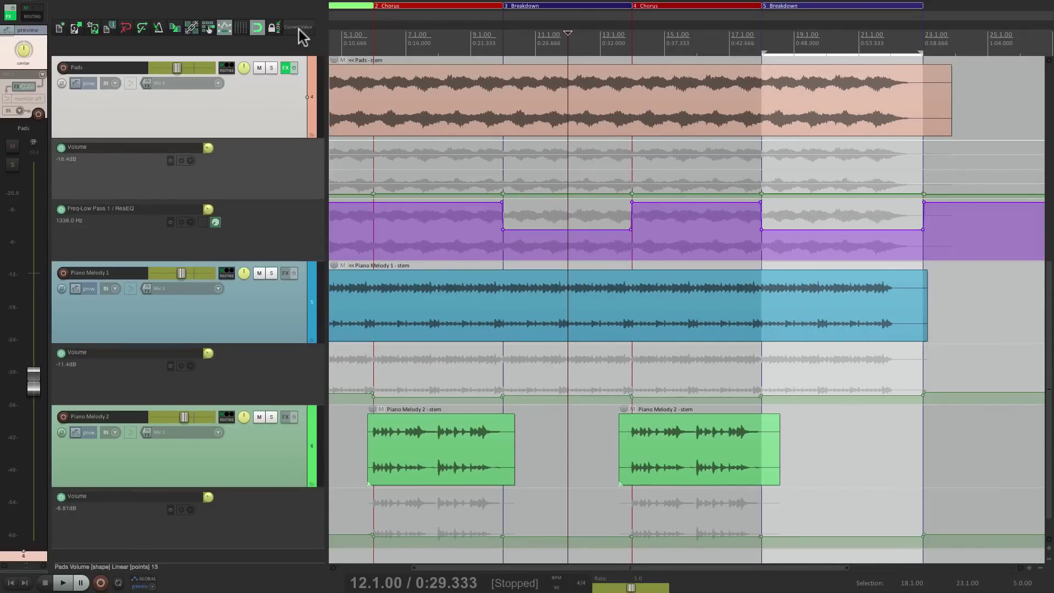
{"action": "left_click", "coordinate": [684, 205]}
{"action": "left_click", "coordinate": [486, 170]}
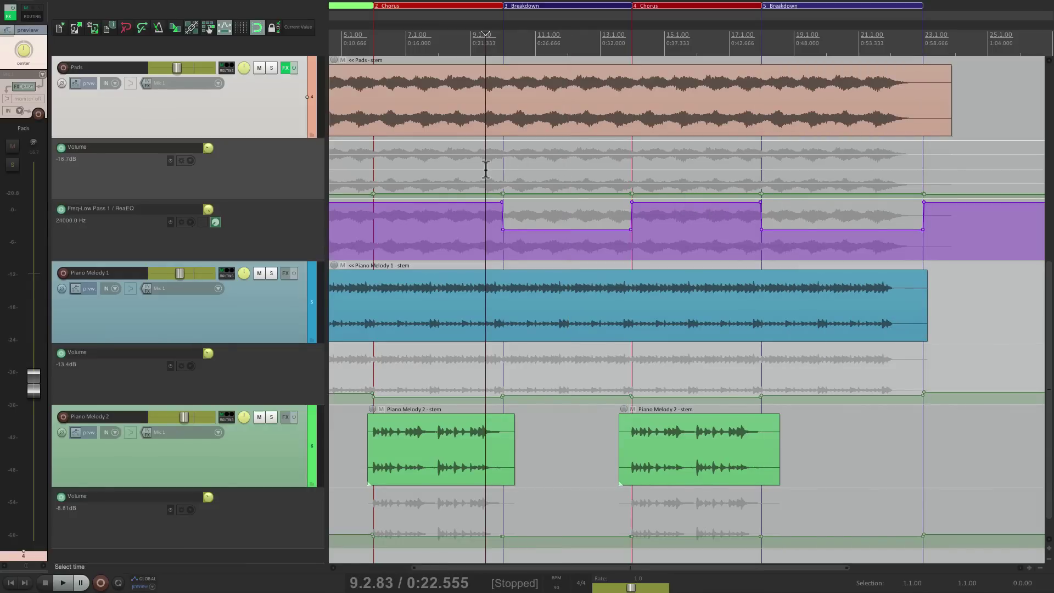
Step: Open the mixer and Pads ReaEQ, play from bar 13 to hear the automation, then return to the song start
{"action": "key", "text": "ctrl+m"}
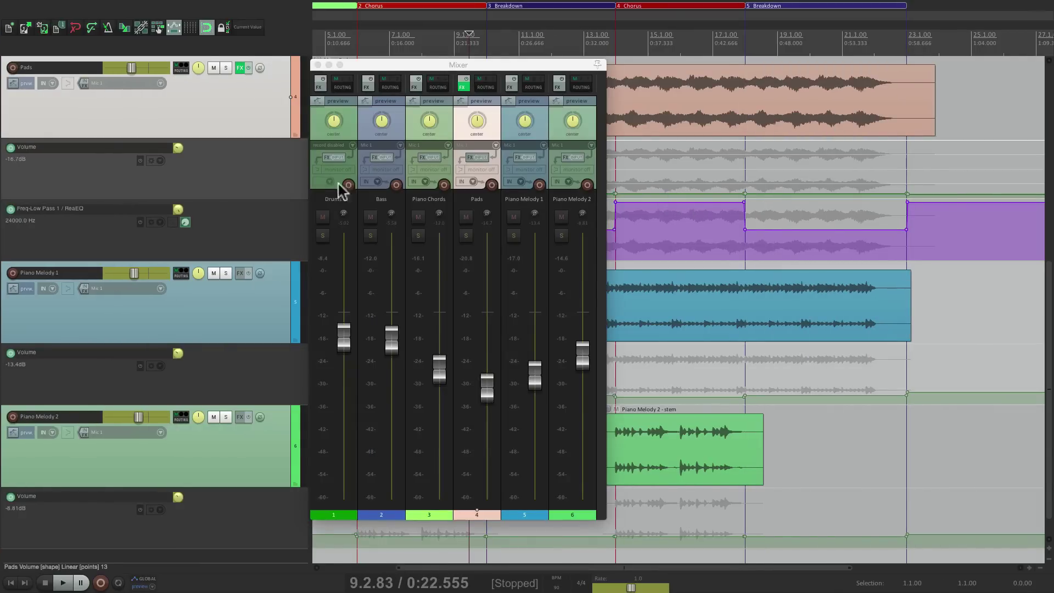
{"action": "left_click", "coordinate": [240, 68]}
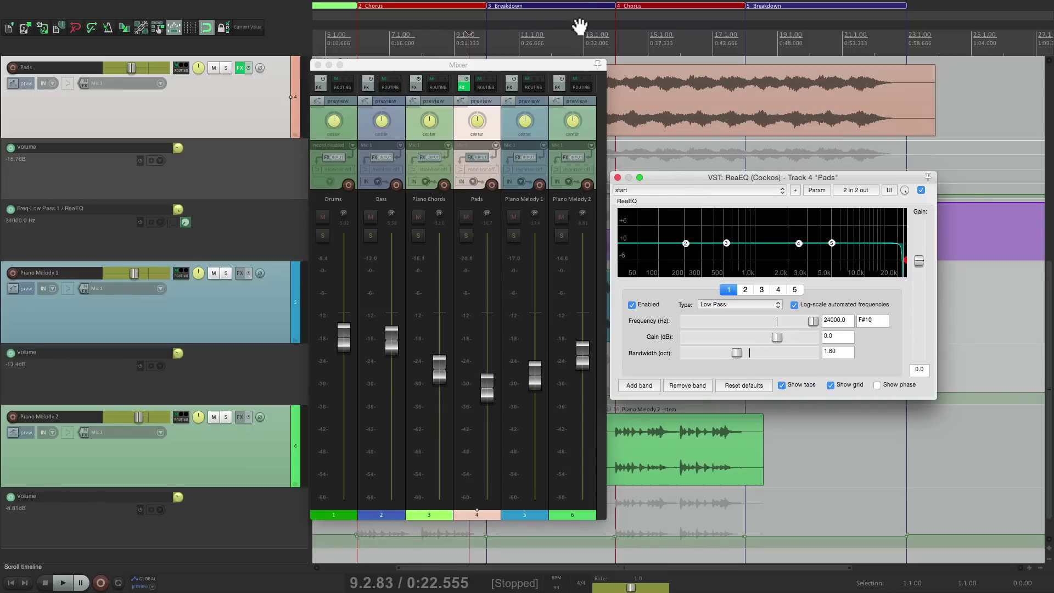
{"action": "left_click", "coordinate": [602, 36]}
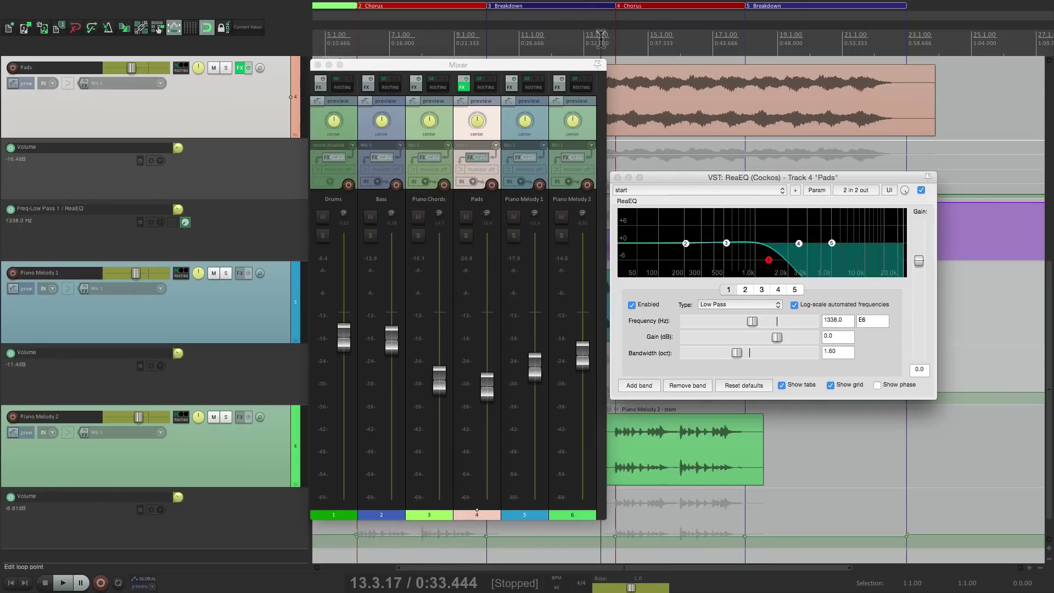
{"action": "key", "text": "space"}
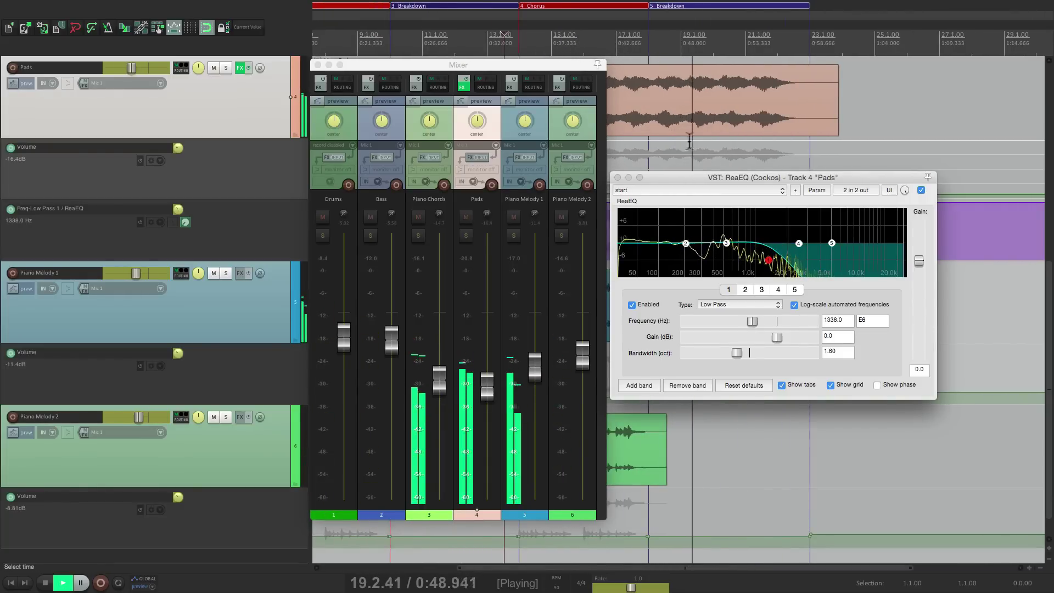
{"action": "key", "text": "space"}
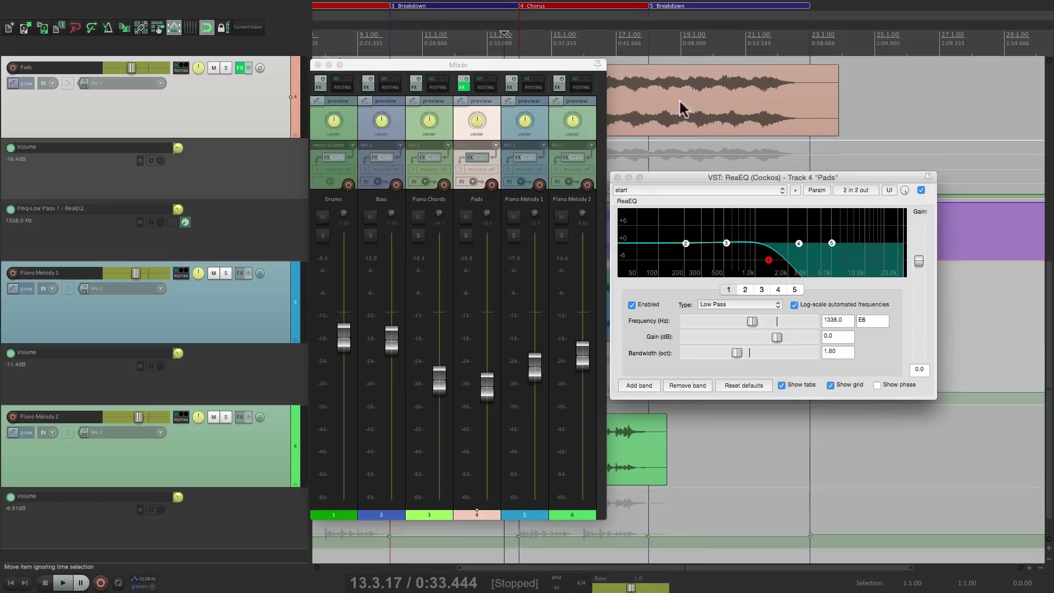
{"action": "scroll", "coordinate": [680, 65], "scroll_direction": "left", "scroll_amount": 5}
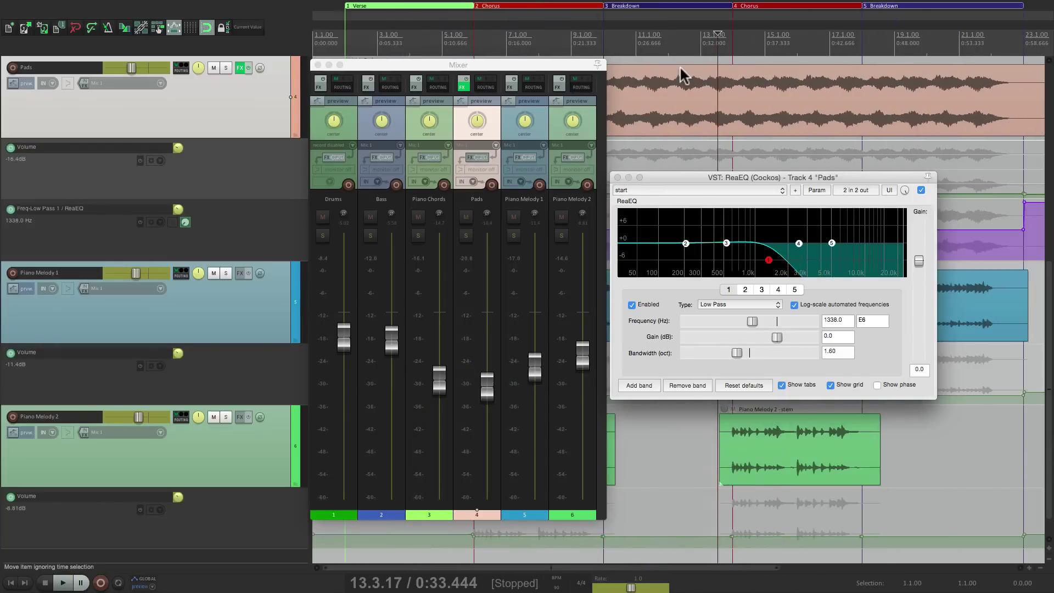
{"action": "left_click", "coordinate": [333, 48]}
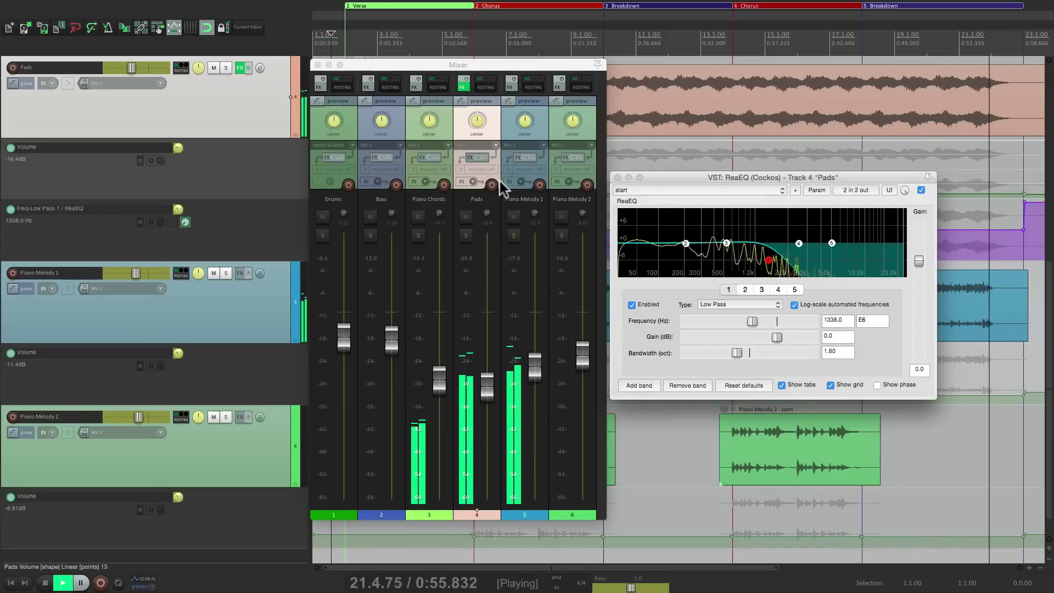
Step: Stop playback at 1.3.34, review the Automation preferences (100 ms transition time), and close Preferences
{"action": "key", "text": "space"}
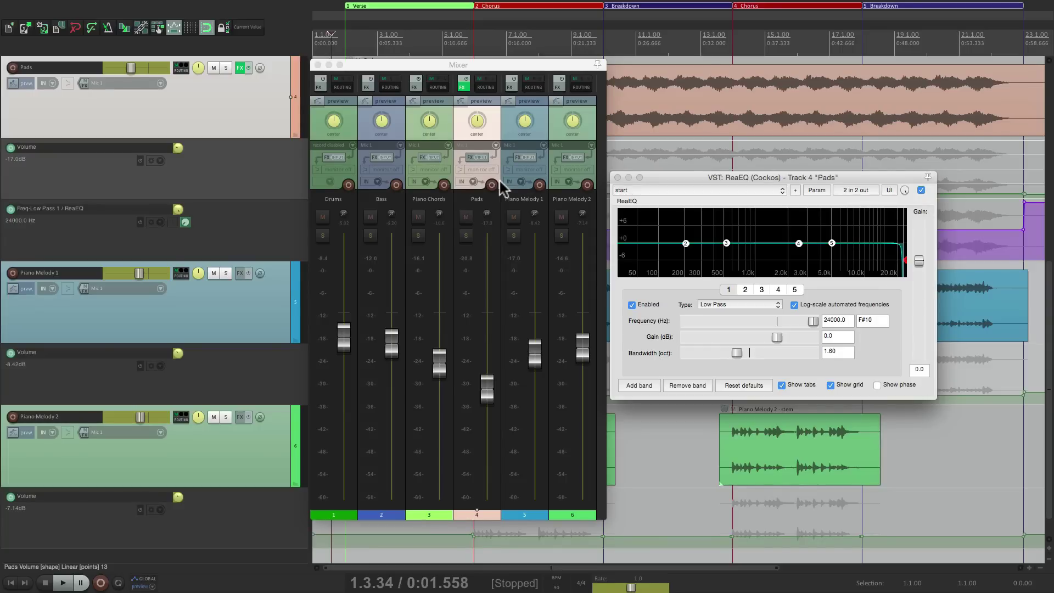
{"action": "key", "text": "super+comma"}
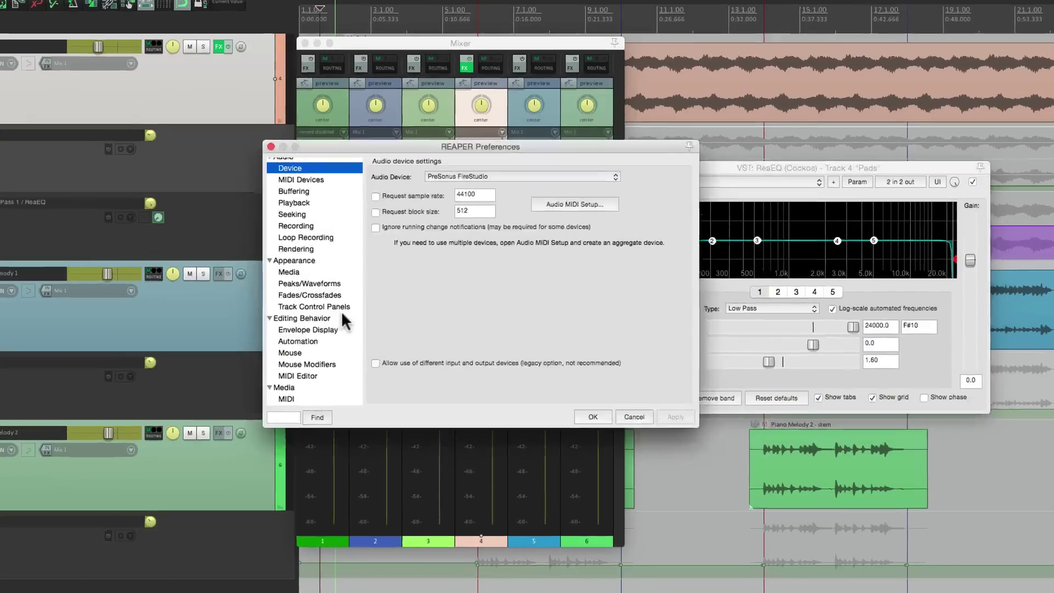
{"action": "left_click", "coordinate": [271, 388]}
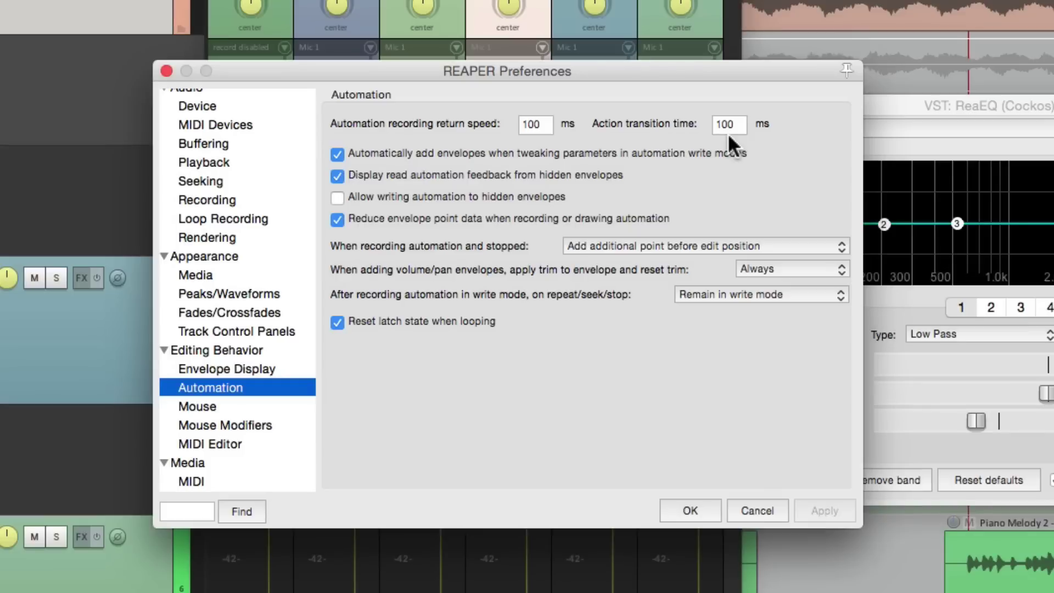
{"action": "left_click", "coordinate": [690, 511]}
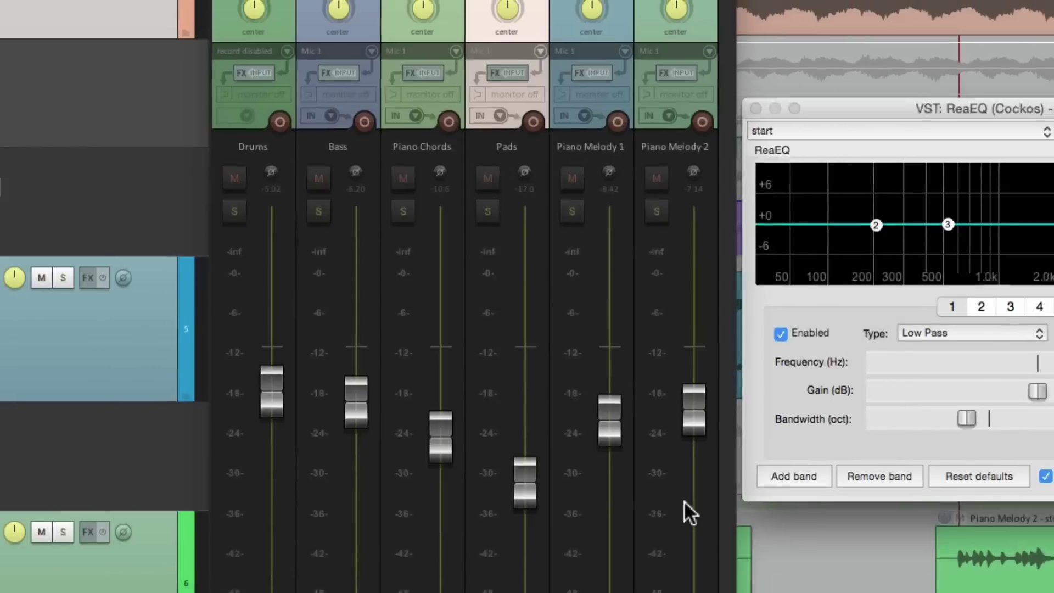
{"action": "left_click", "coordinate": [617, 177]}
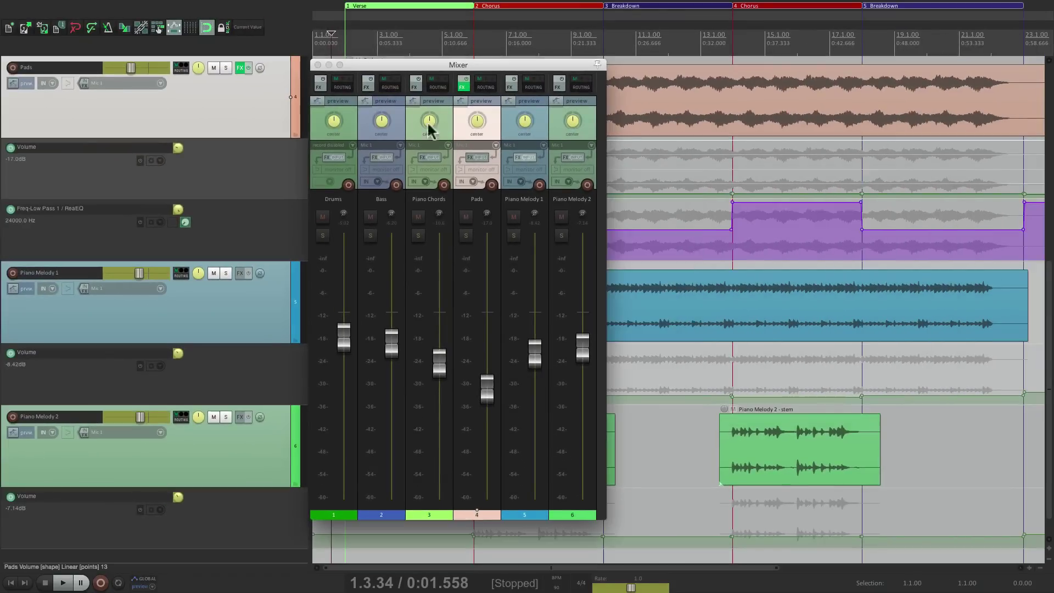
{"action": "left_click", "coordinate": [318, 65]}
{"action": "scroll", "coordinate": [731, 223], "scroll_direction": "up", "scroll_amount": 8}
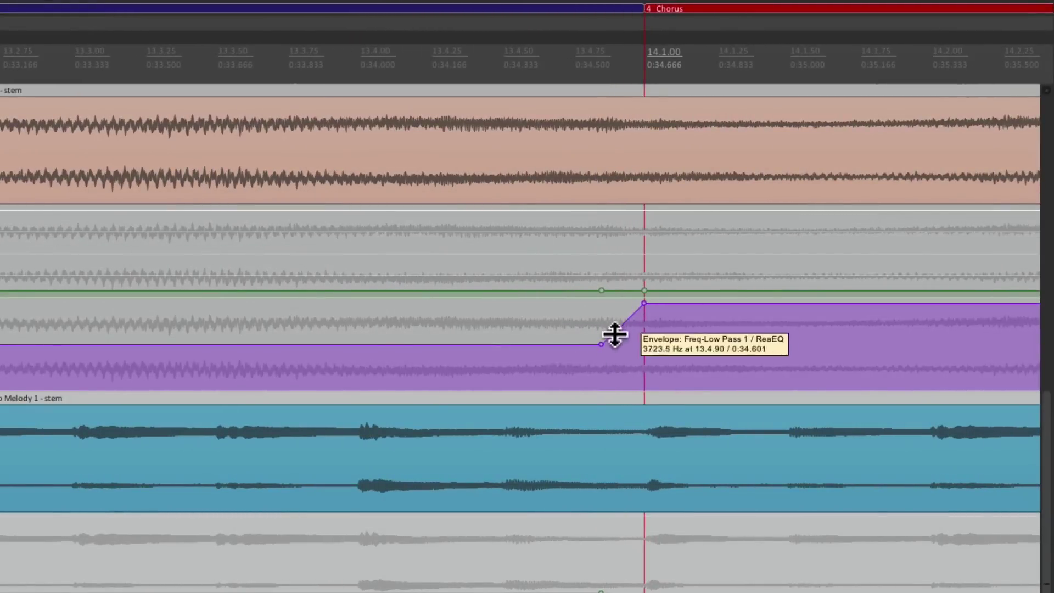
{"action": "left_click", "coordinate": [633, 308]}
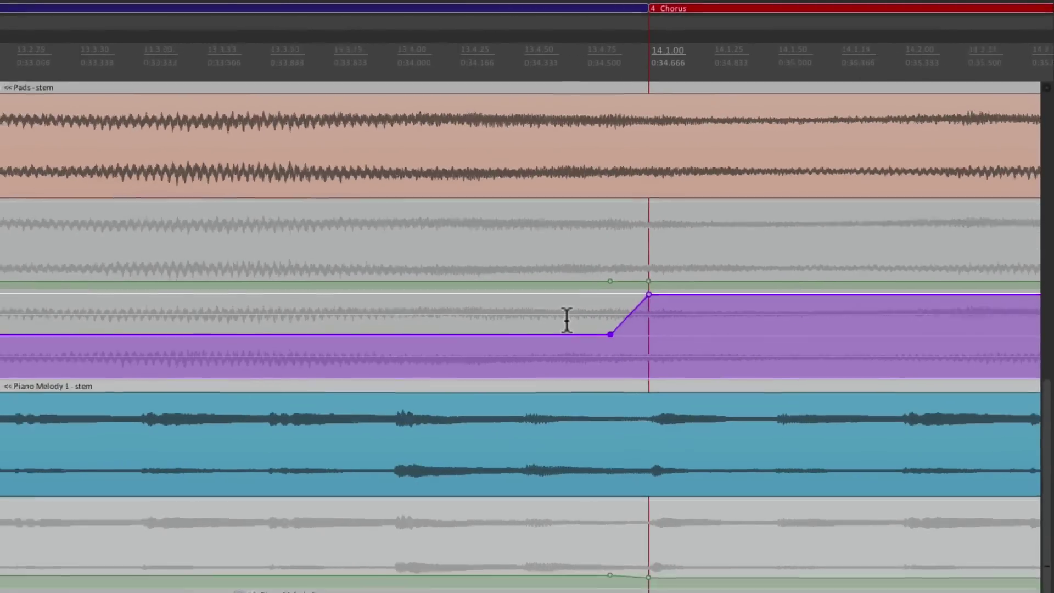
{"action": "scroll", "coordinate": [564, 317], "scroll_direction": "down", "scroll_amount": 5}
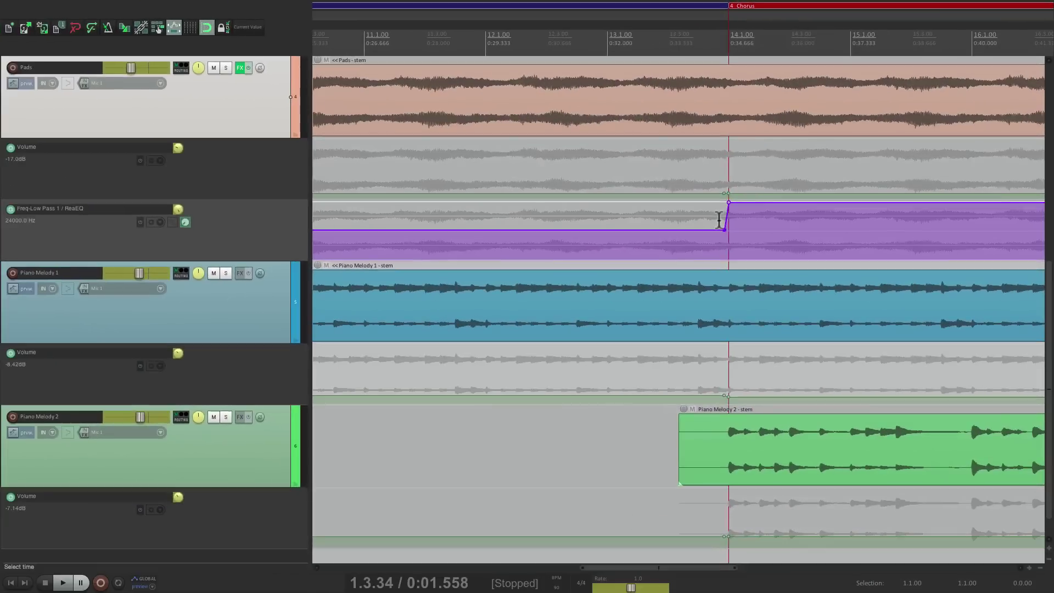
{"action": "scroll", "coordinate": [761, 299], "scroll_direction": "down", "scroll_amount": 1}
{"action": "scroll", "coordinate": [760, 299], "scroll_direction": "left", "scroll_amount": 1}
{"action": "scroll", "coordinate": [758, 318], "scroll_direction": "up", "scroll_amount": 5}
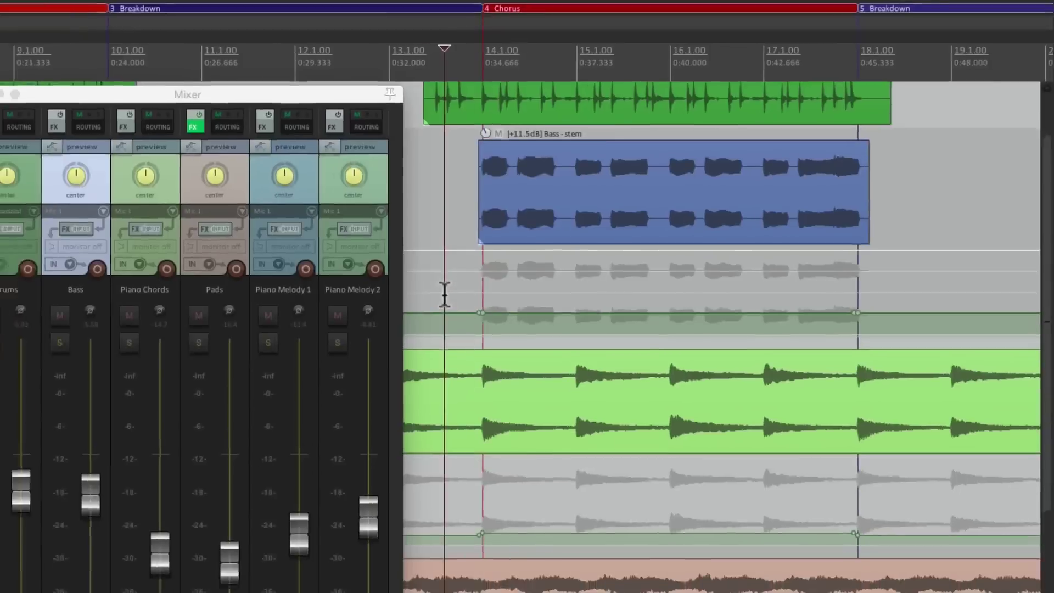
{"action": "key", "text": "space"}
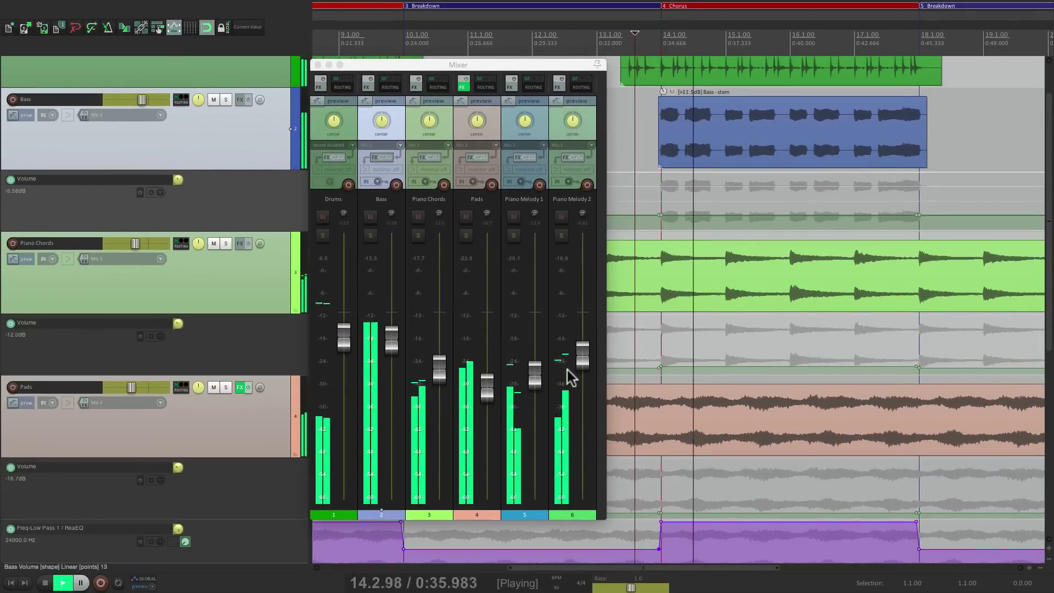
{"action": "key", "text": "space"}
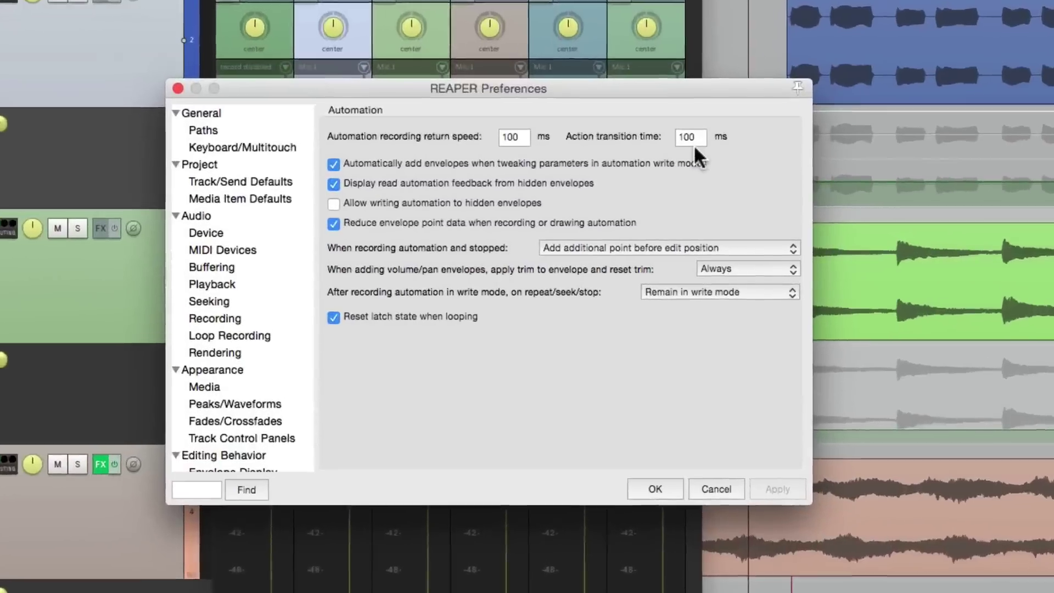